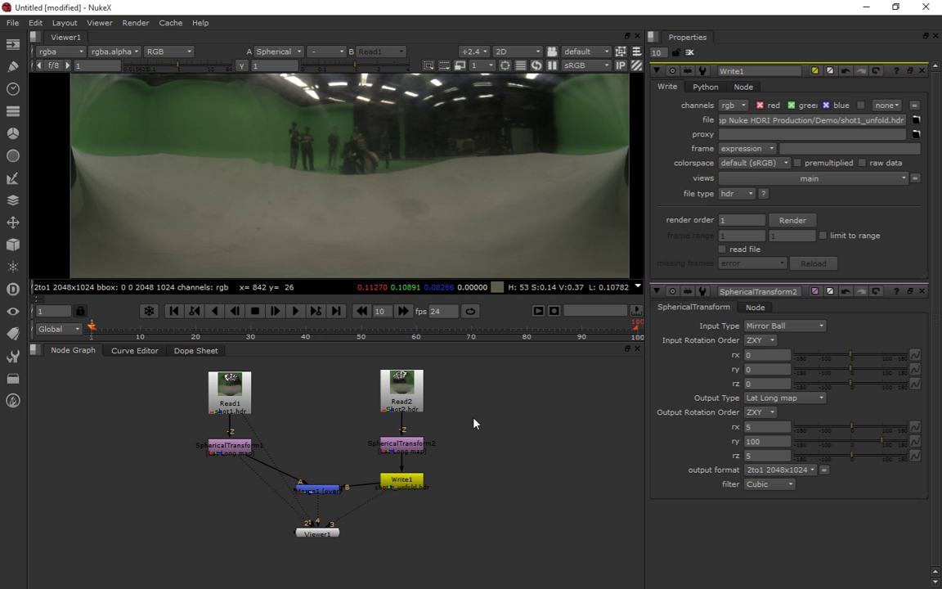
Compare the Write1 output with the SphericalTransform1 output in the viewer
key("3")
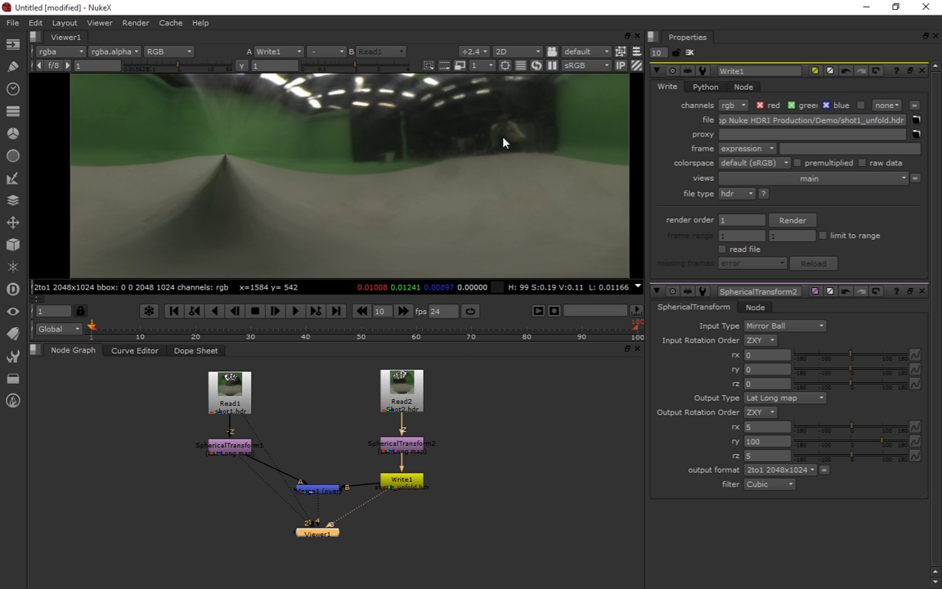
key("1")
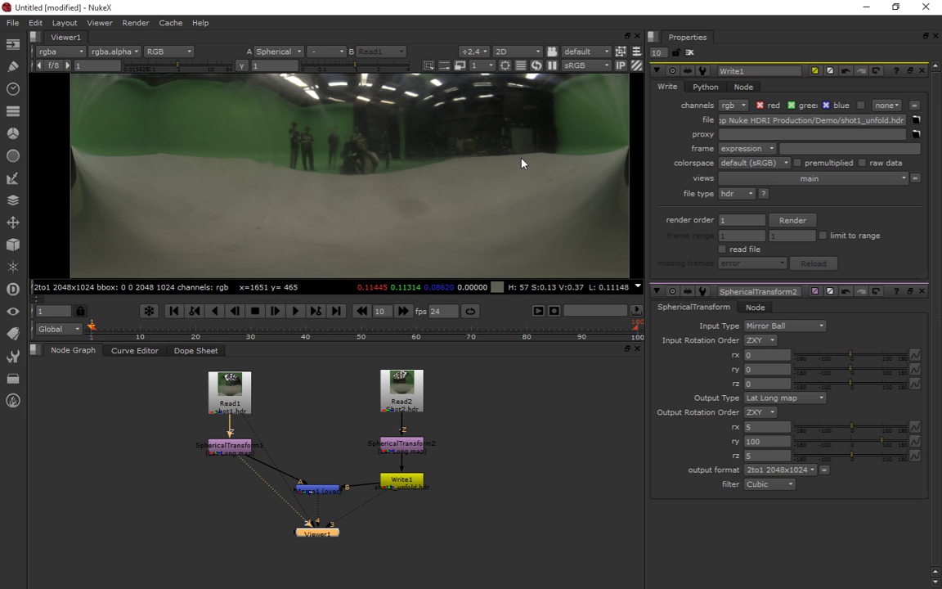
key("3")
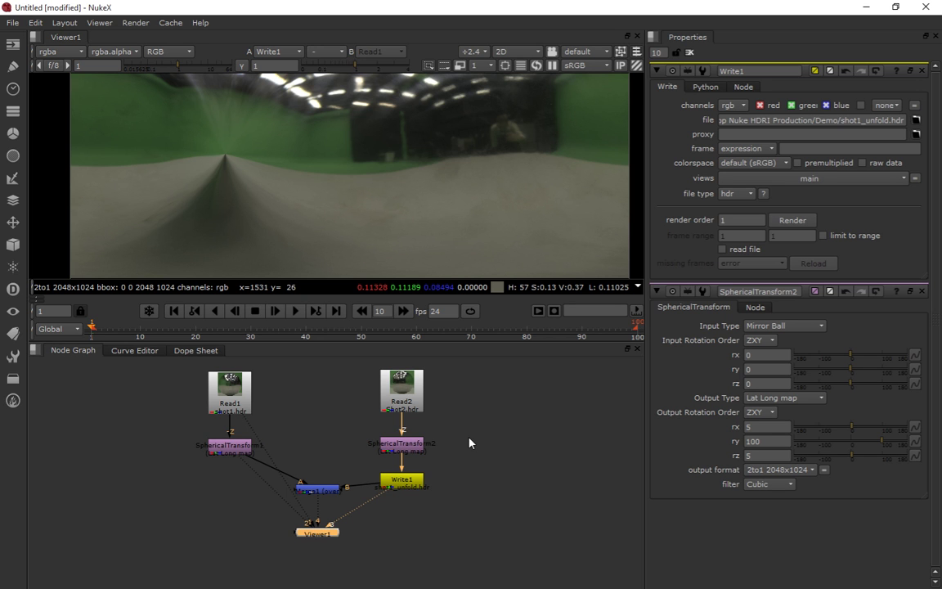
Move Merge1 and Viewer1 lower in the node graph and attach a new Roto node directly below SphericalTransform1
left_click_drag(315, 533, 317, 575)
left_click_drag(319, 490, 319, 537)
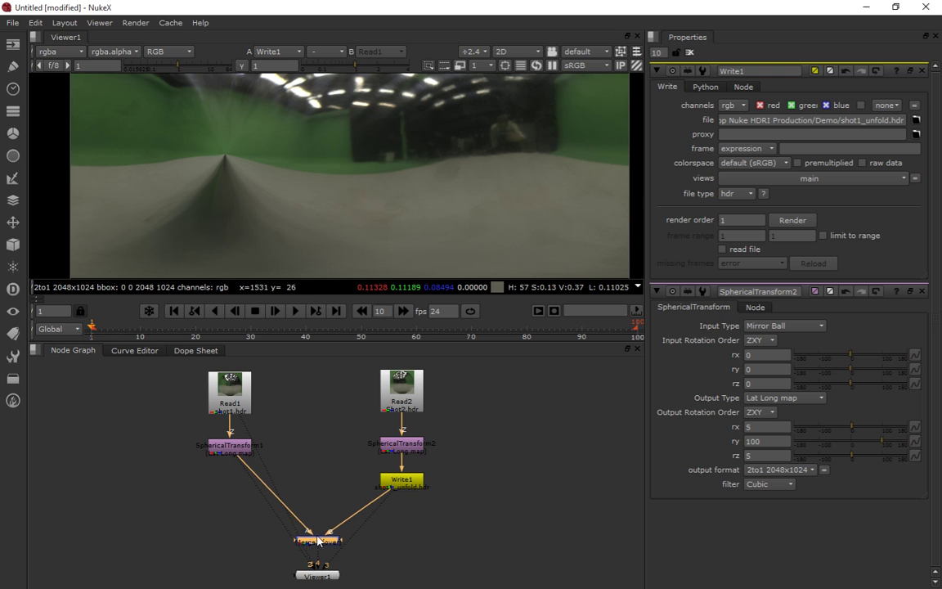
left_click(233, 452)
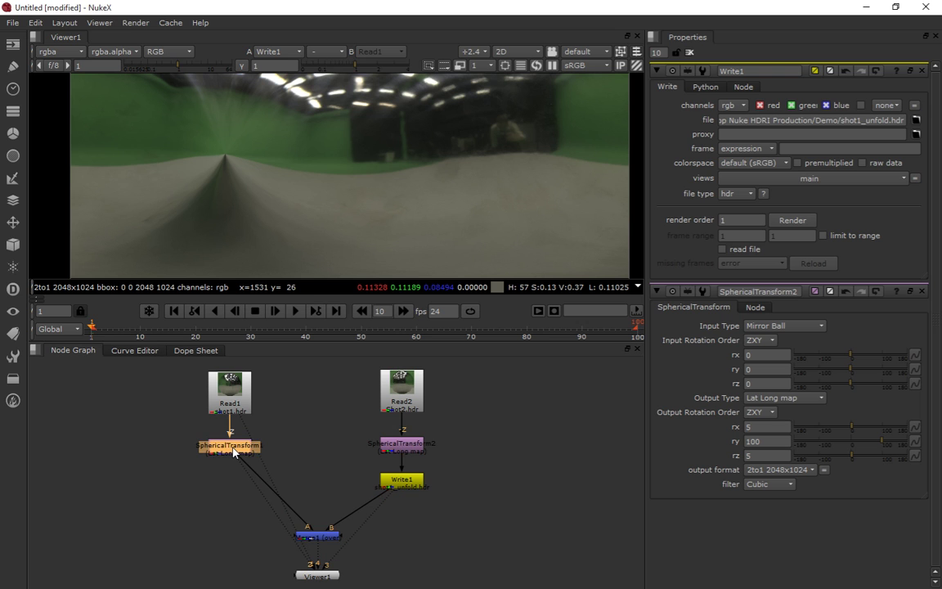
left_click(216, 490)
key("Tab")
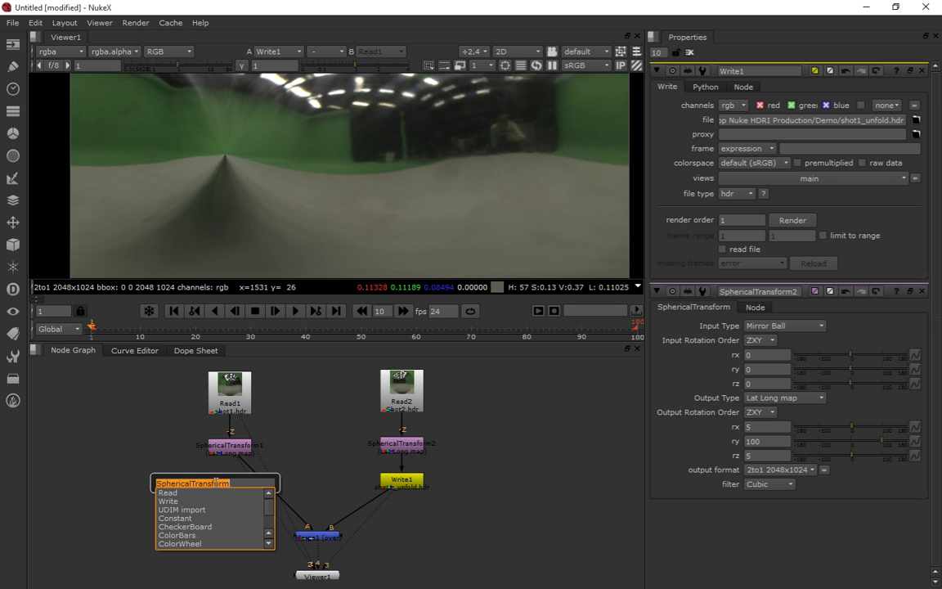
type("roto")
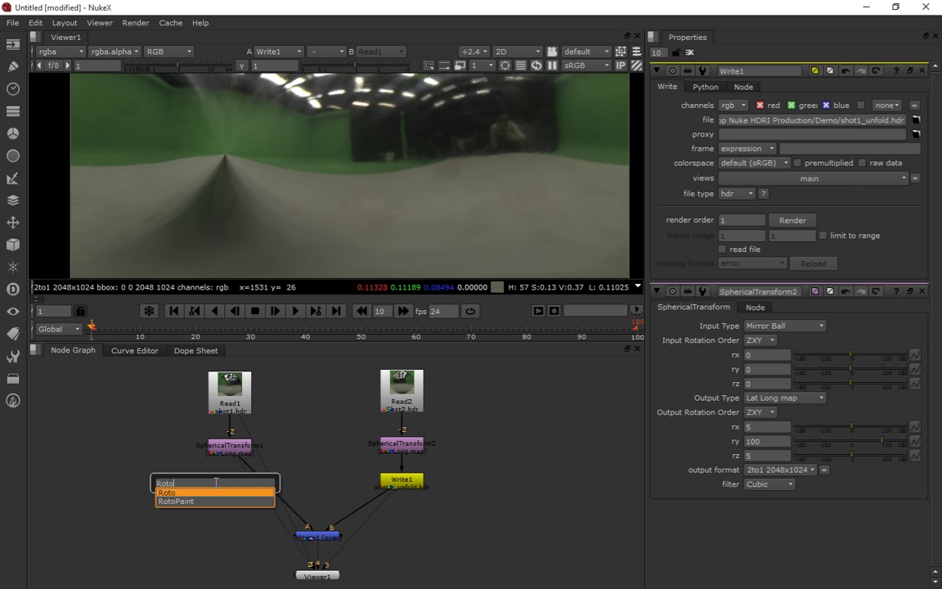
key("Return")
left_click_drag(203, 474, 227, 452)
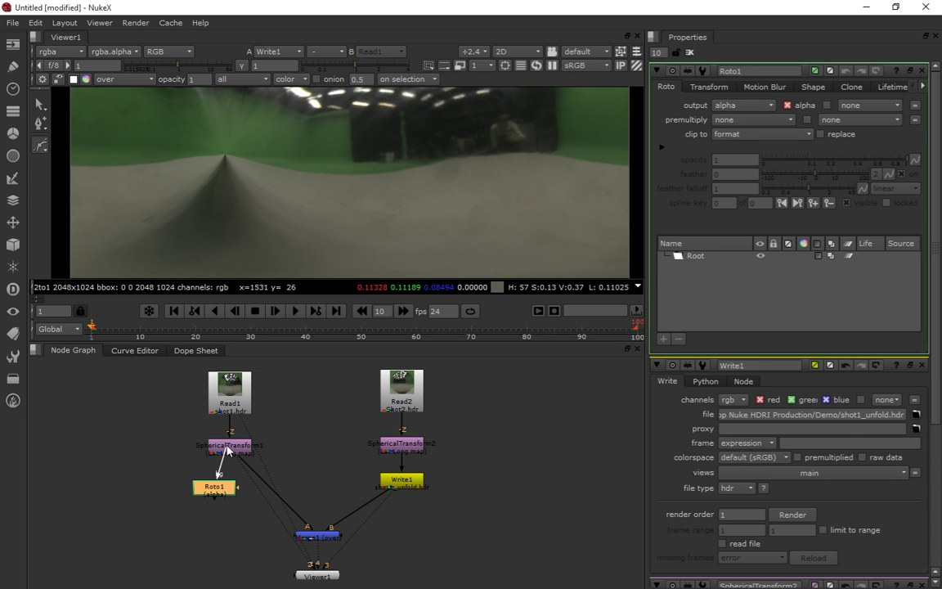
left_click_drag(227, 490, 243, 482)
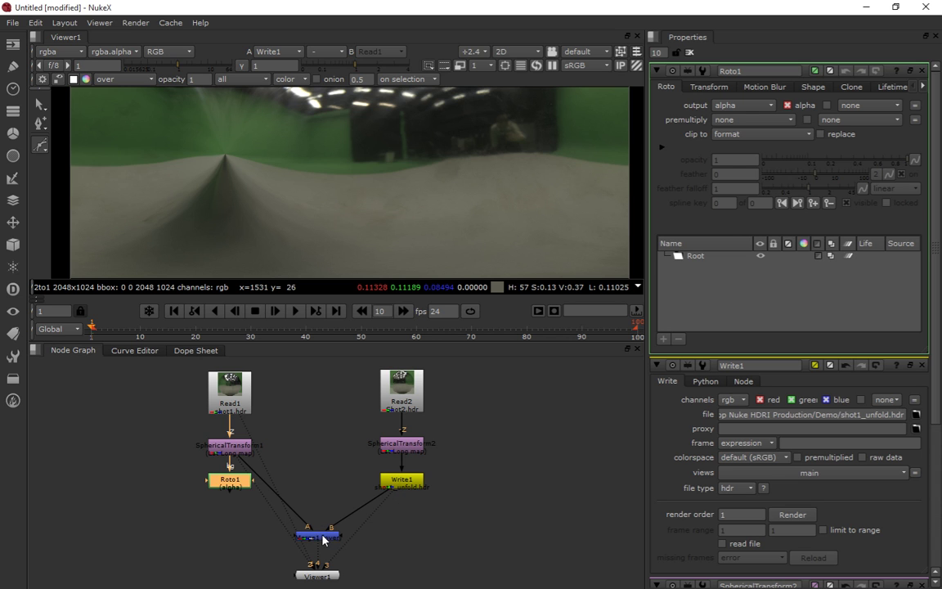
Disconnect Merge1's A input from SphericalTransform1
left_click(226, 517)
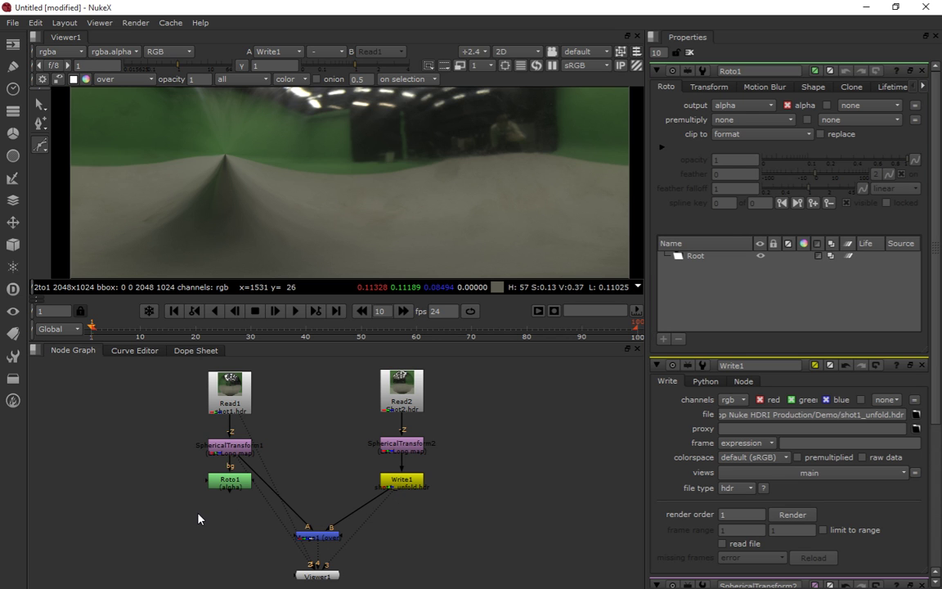
key("Tab")
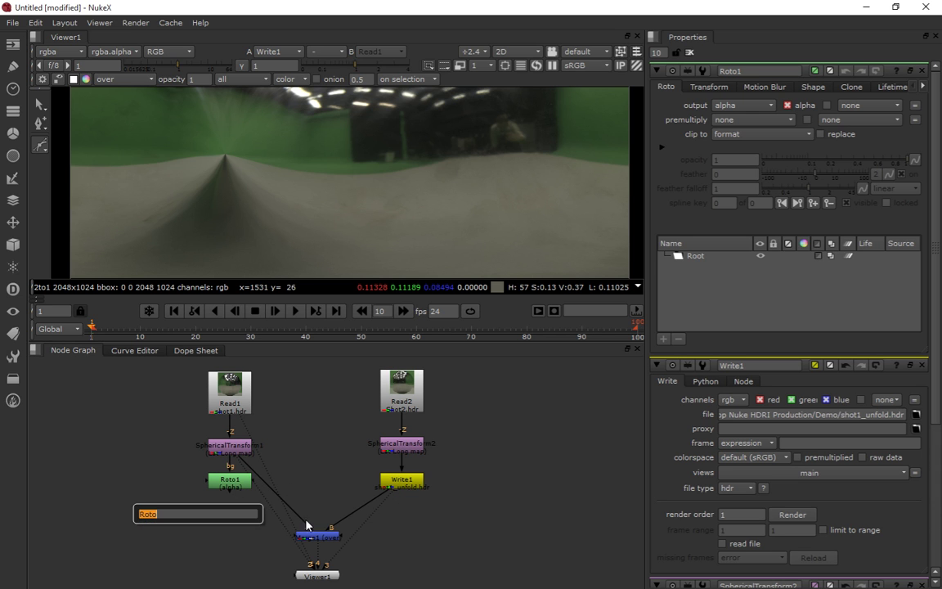
key("Escape")
left_click_drag(311, 500, 310, 537)
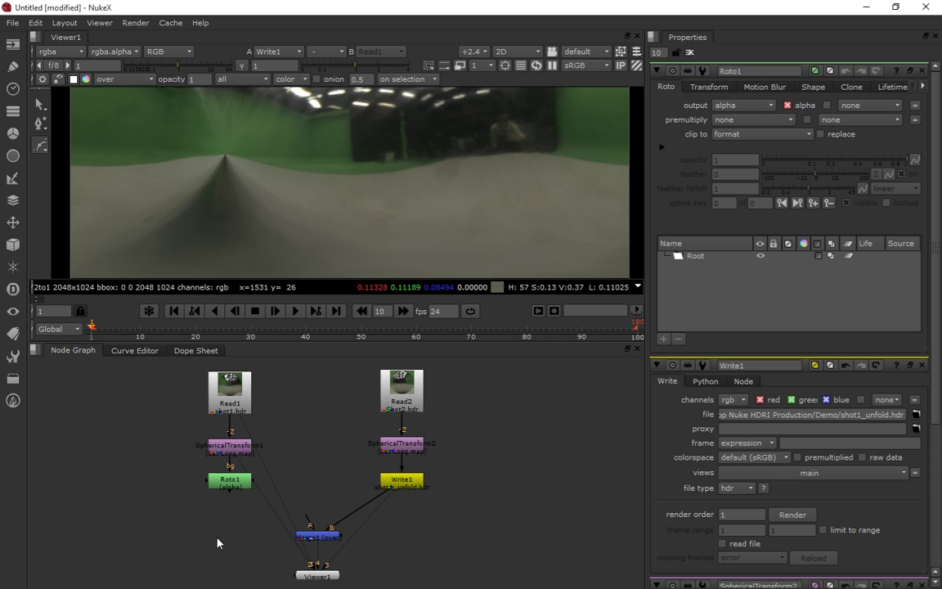
Add a Premult node fed by Roto1, connect it to Merge1's A input, and place it directly below Roto1
key("Tab")
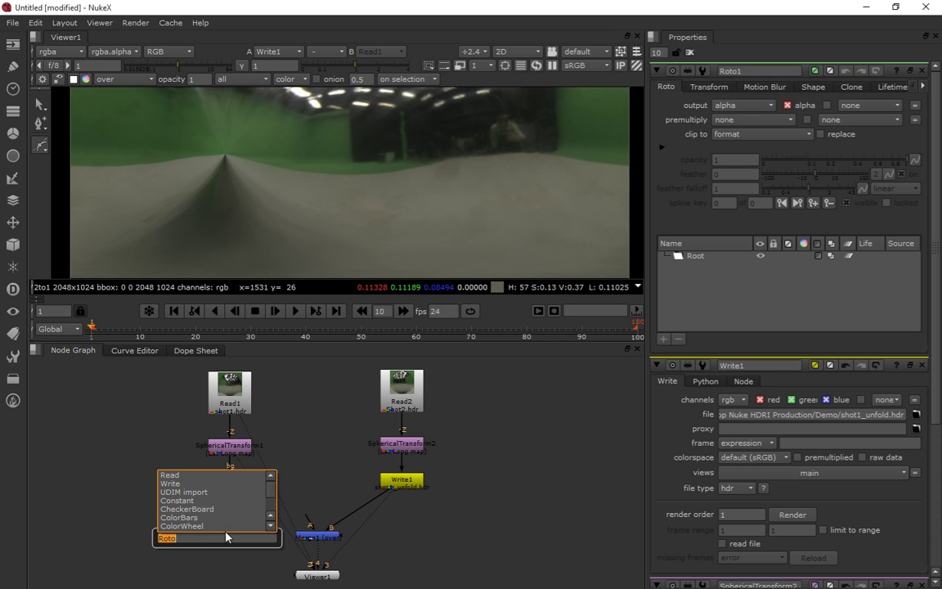
type("premult")
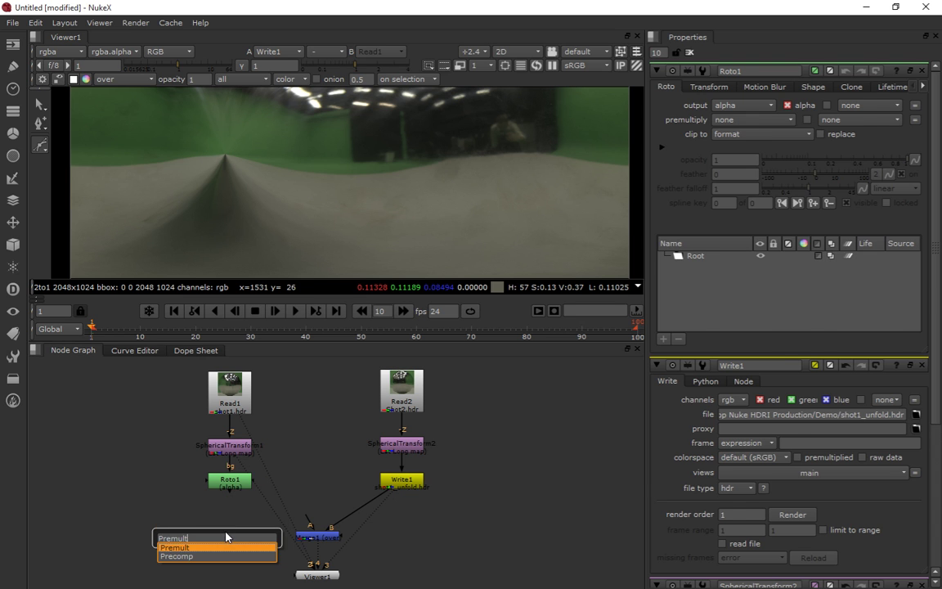
key("Return")
left_click_drag(291, 502, 232, 482)
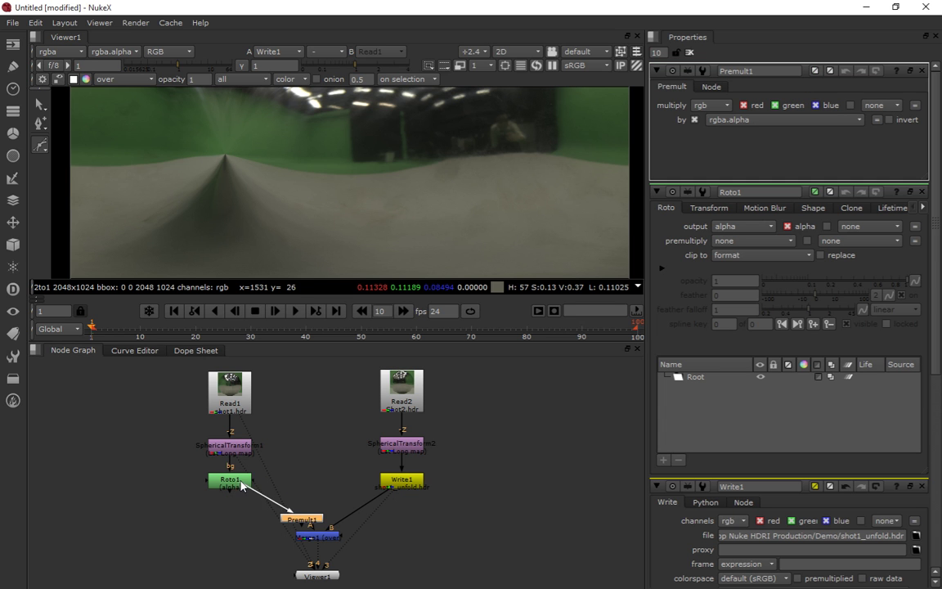
mouse_move(318, 523)
left_mouse_down()
mouse_move(242, 515)
mouse_move(325, 540)
left_mouse_up()
left_click_drag(264, 544, 296, 530)
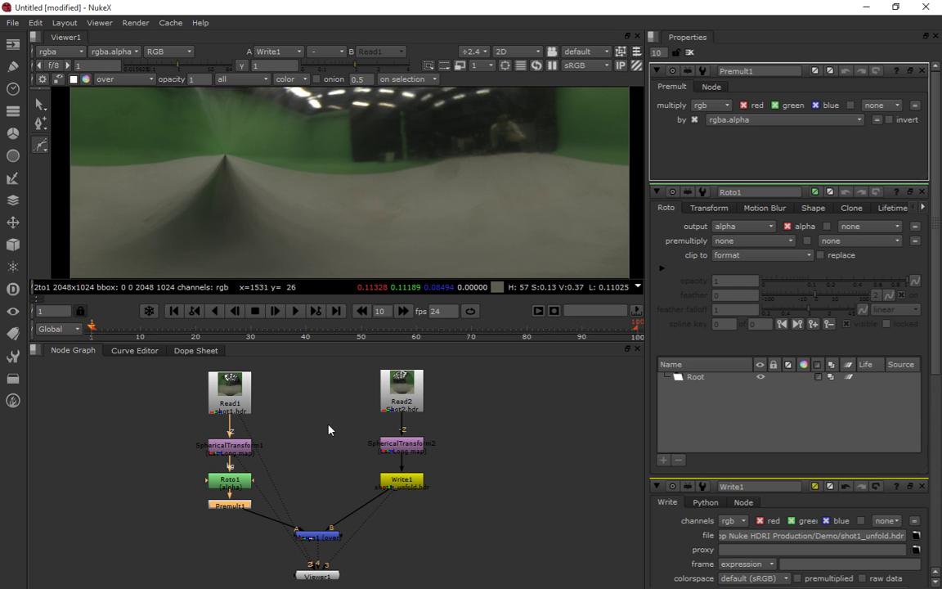
Even out the vertical spacing of SphericalTransform1, Roto1 and Premult1 in the node graph
left_click_drag(230, 447, 231, 437)
left_click(232, 481)
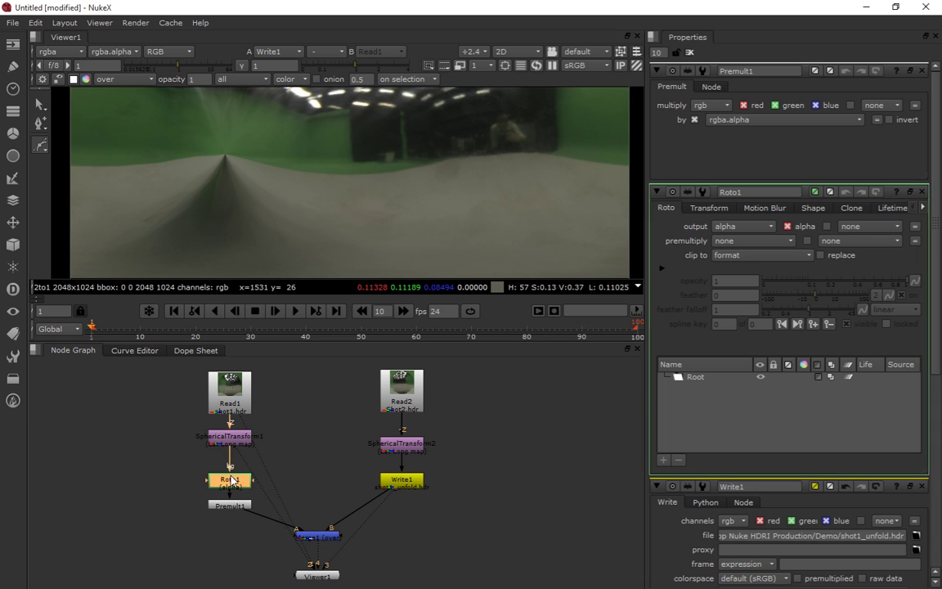
left_click_drag(232, 481, 232, 468)
left_click_drag(238, 507, 237, 501)
left_click(259, 479)
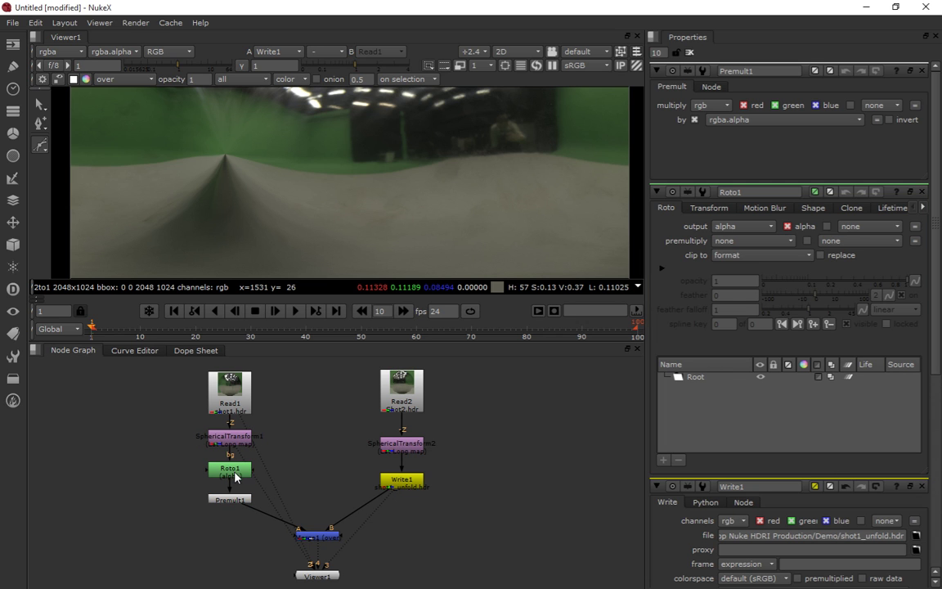
Enable auto alpha on the Read2 node
left_click(414, 400)
double_click(414, 401)
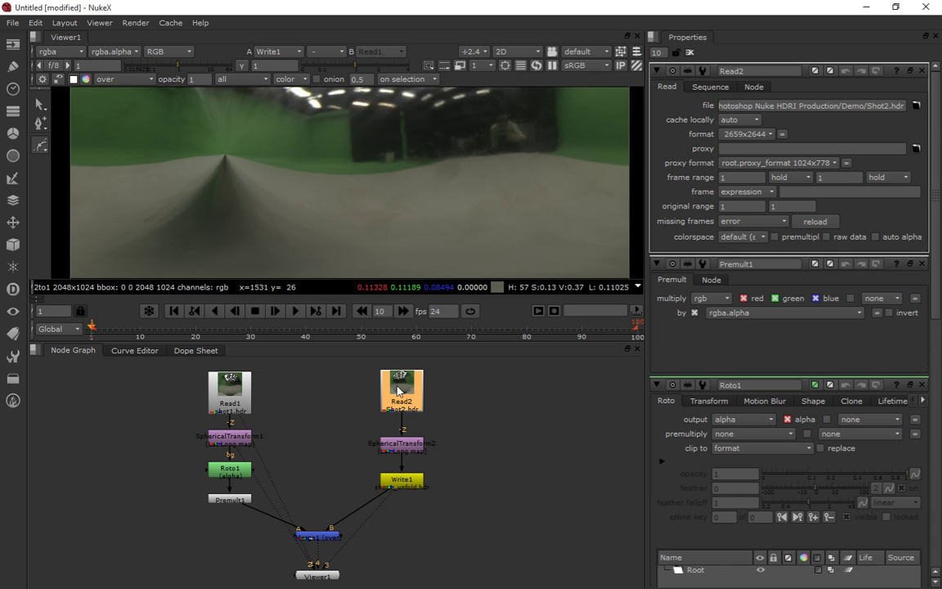
left_click(875, 237)
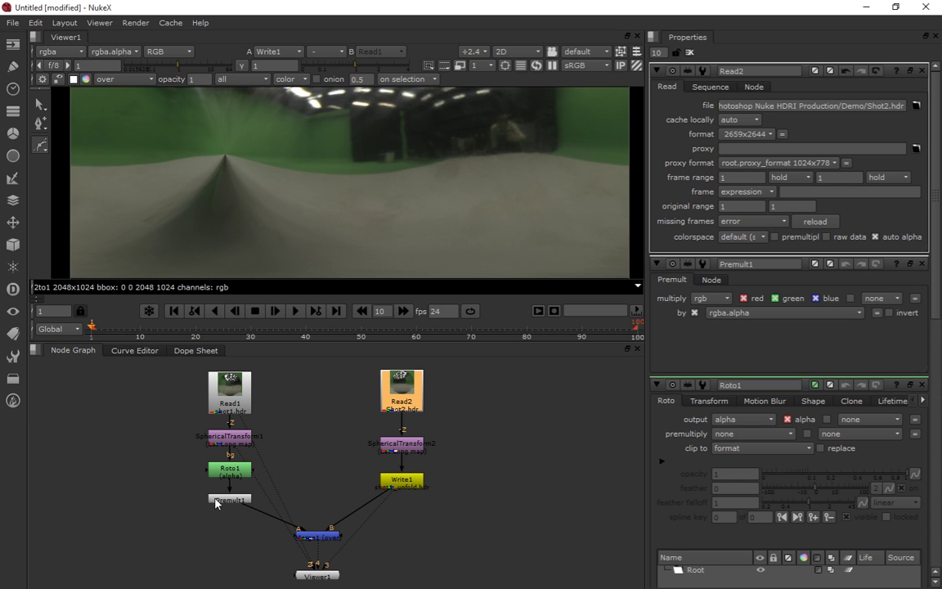
double_click(417, 401)
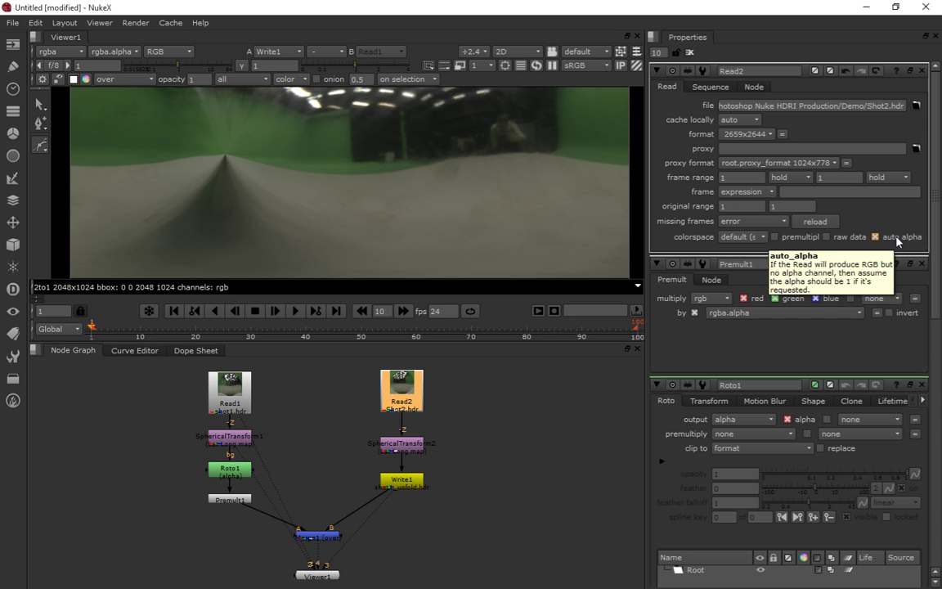
left_click(443, 406)
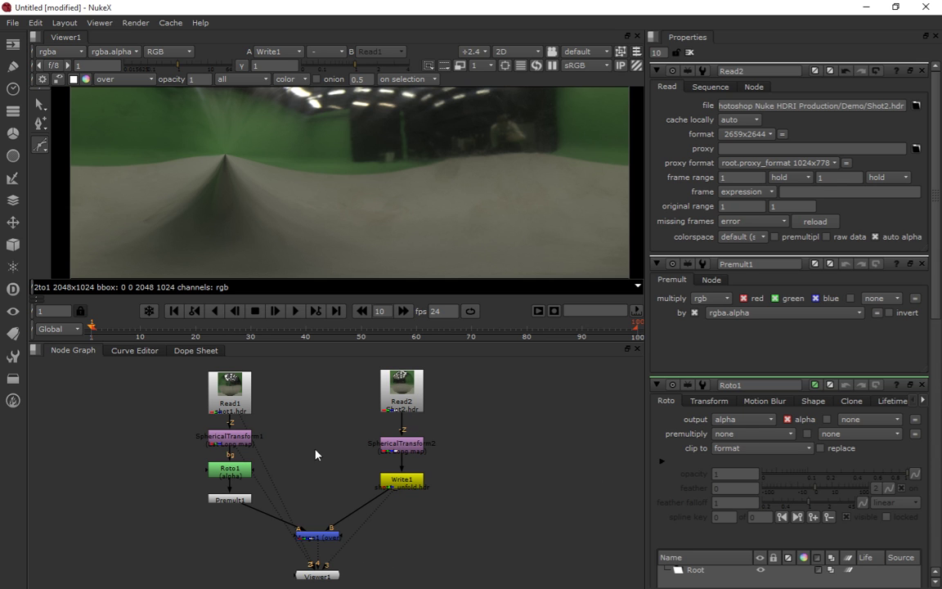
Open Roto1's properties and view its output in the viewer with the whole frame visible
left_click(242, 473)
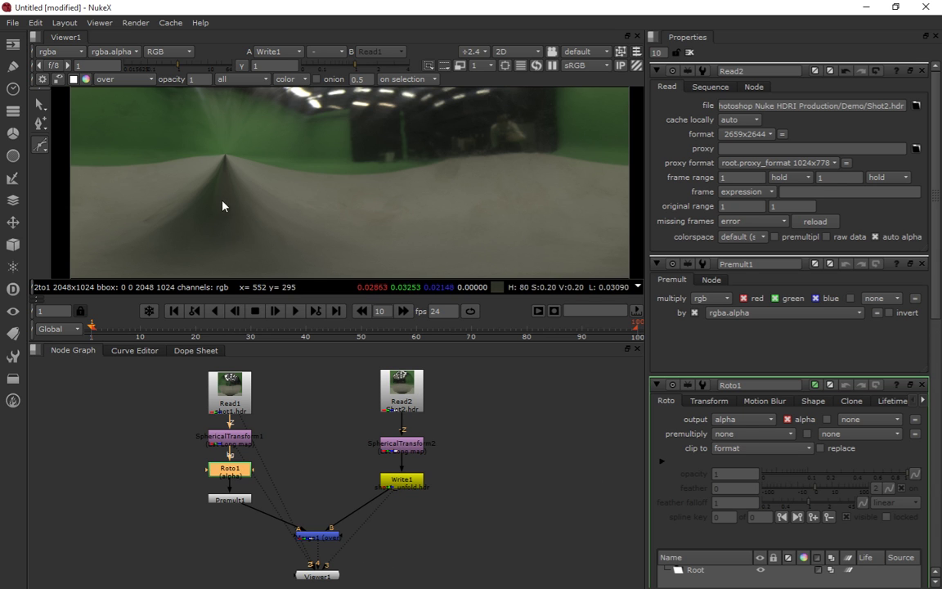
left_click(464, 411)
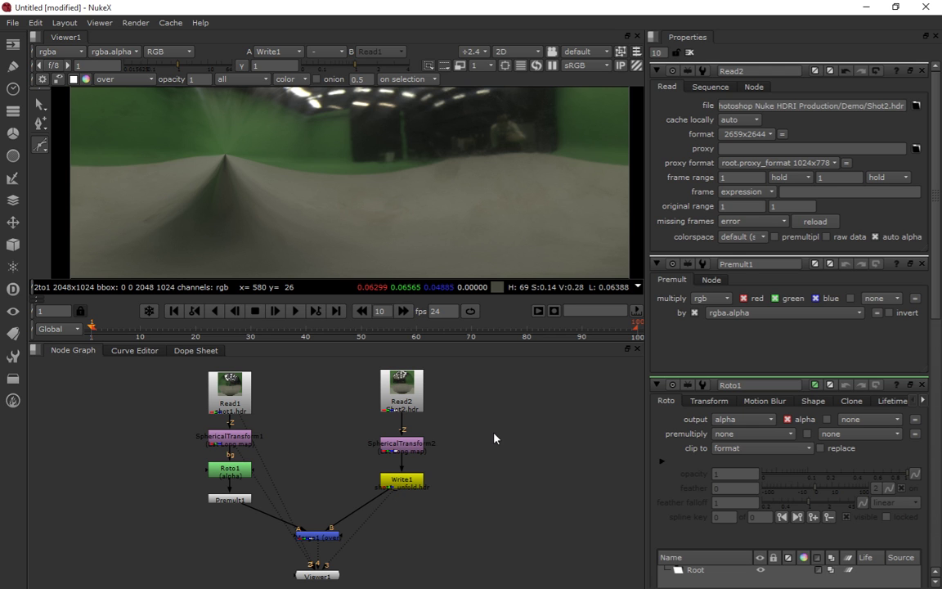
left_click(224, 467)
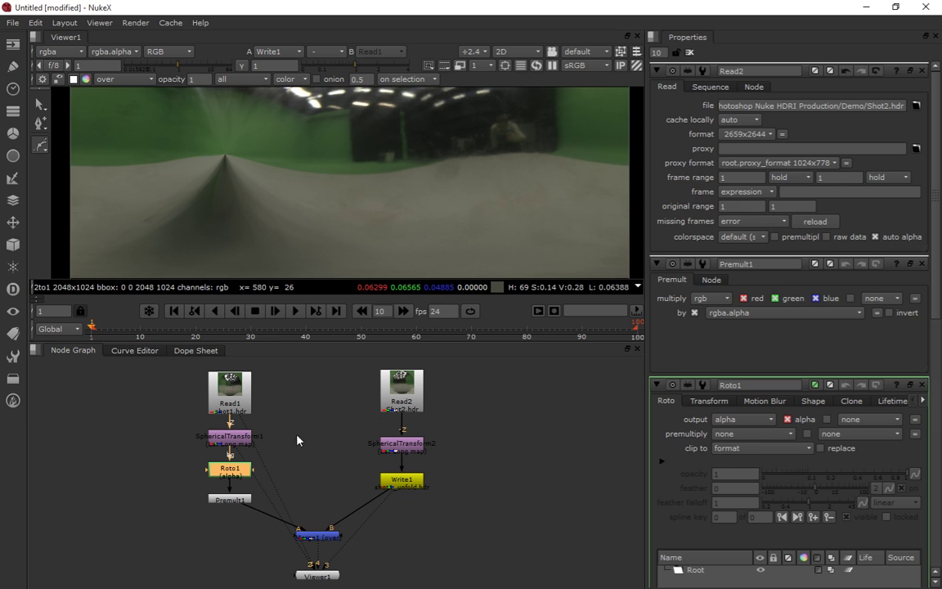
double_click(234, 472)
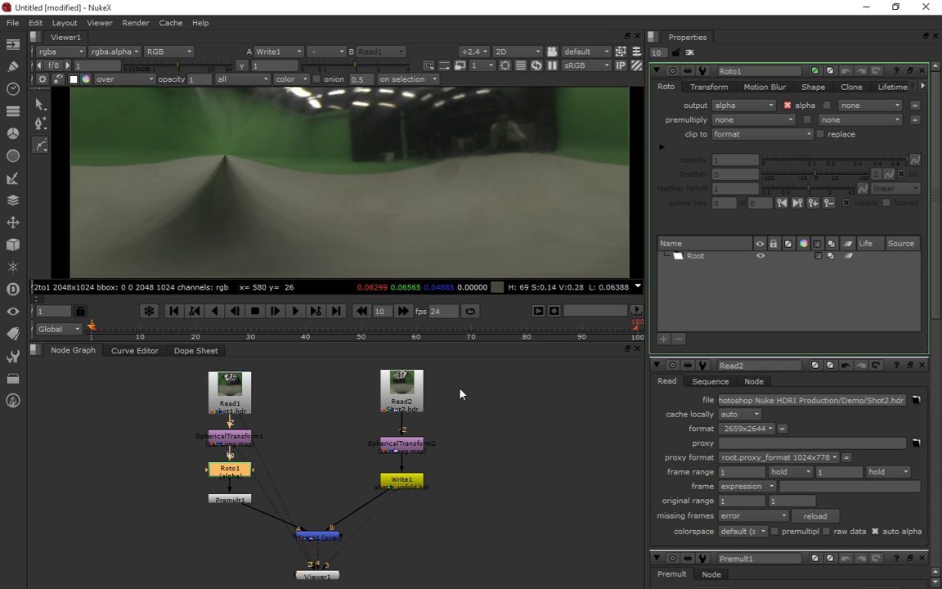
key("1")
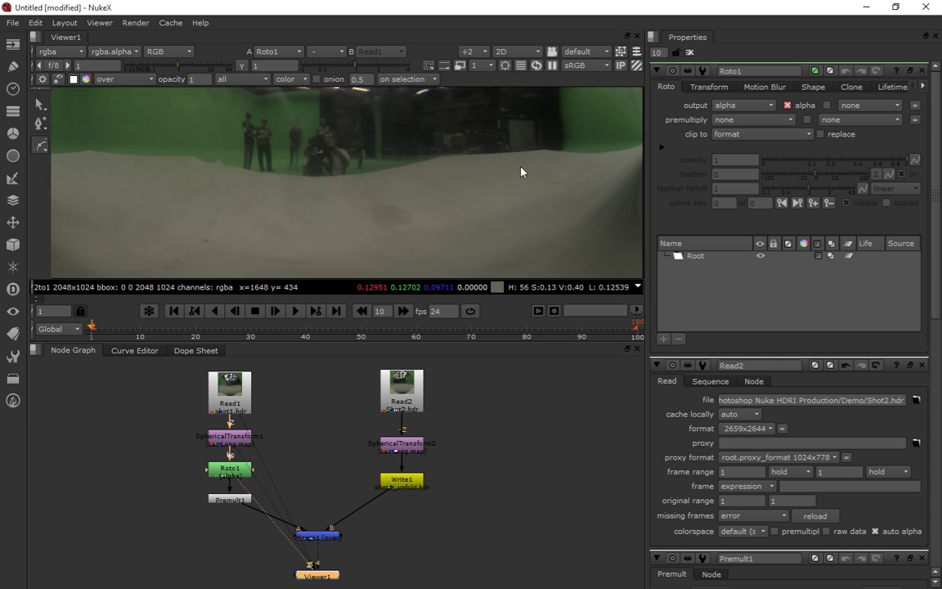
scroll(523, 173, "down", 1)
scroll(459, 150, "down", 1)
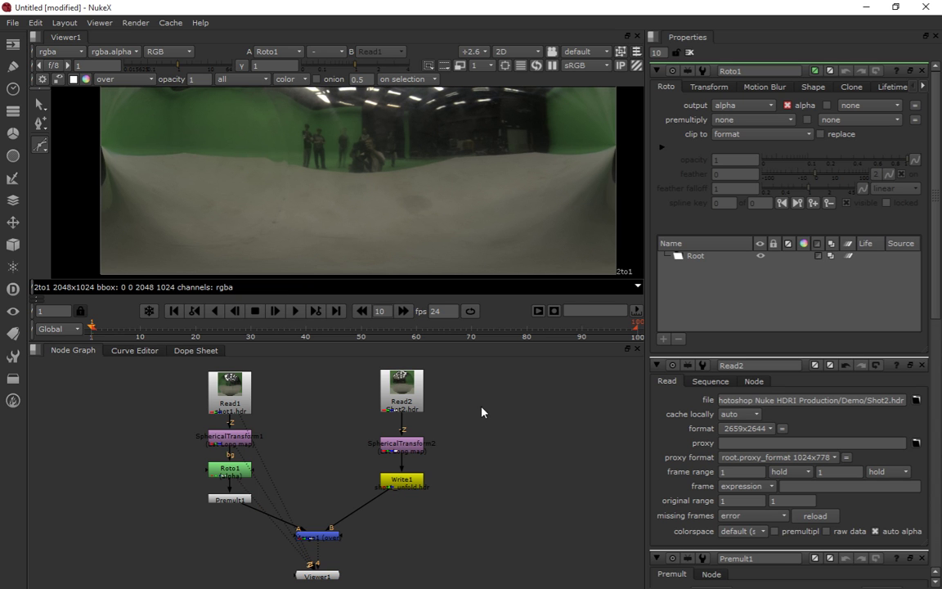
With SphericalTransform2 displayed, draw a closed four-point Bezier shape in Roto1 around the photographer's reflection in the dark area
left_click(411, 446)
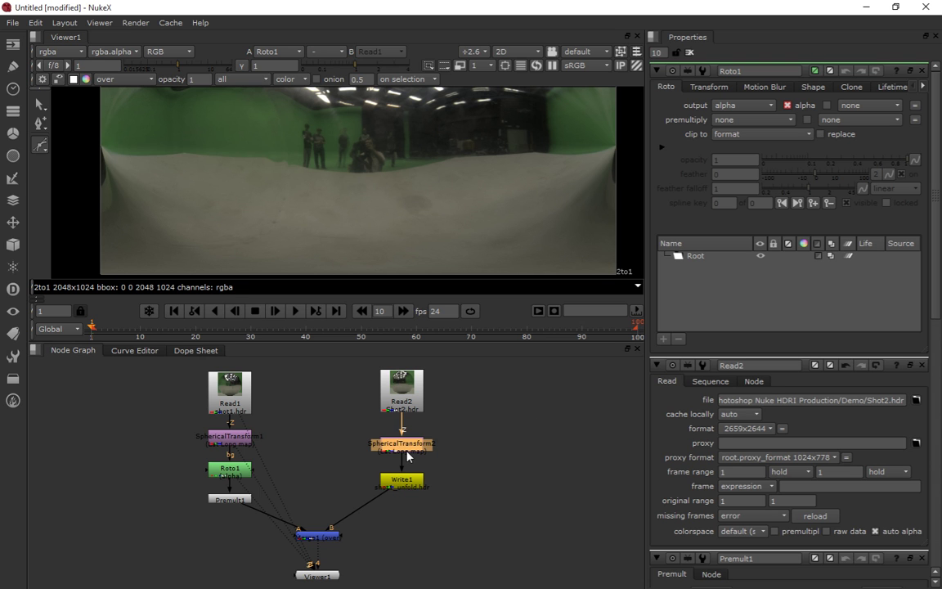
key("1")
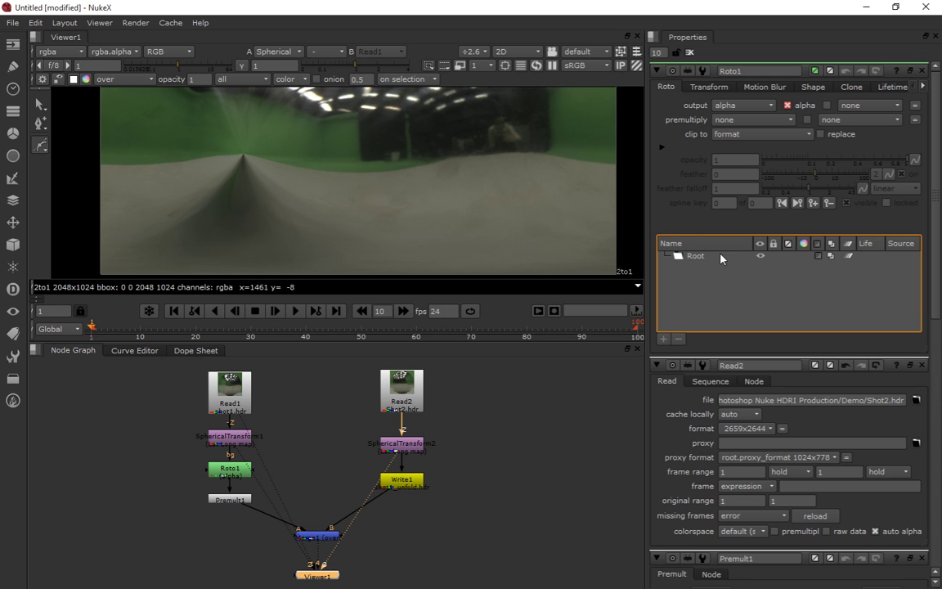
left_click(230, 469)
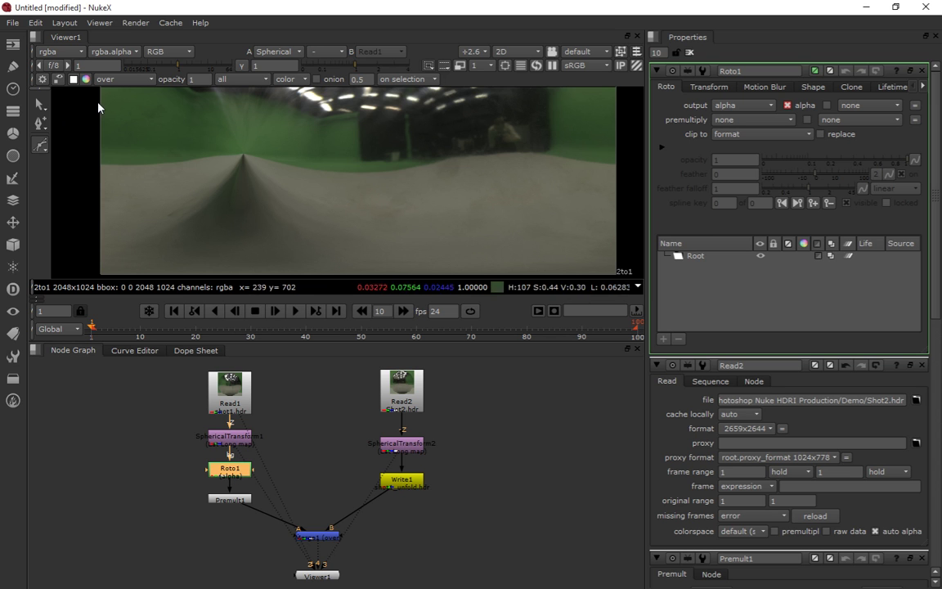
left_click(39, 124)
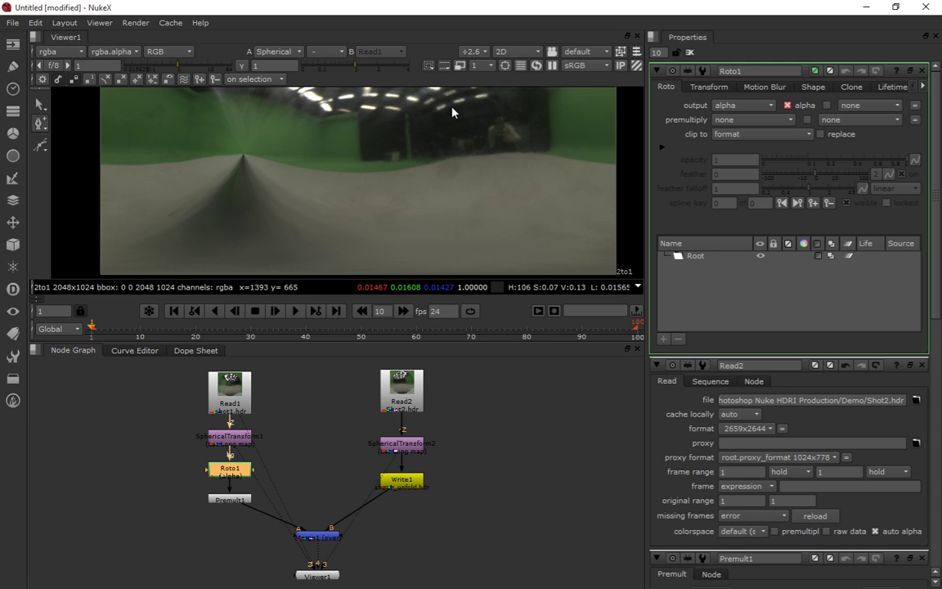
left_click(39, 146)
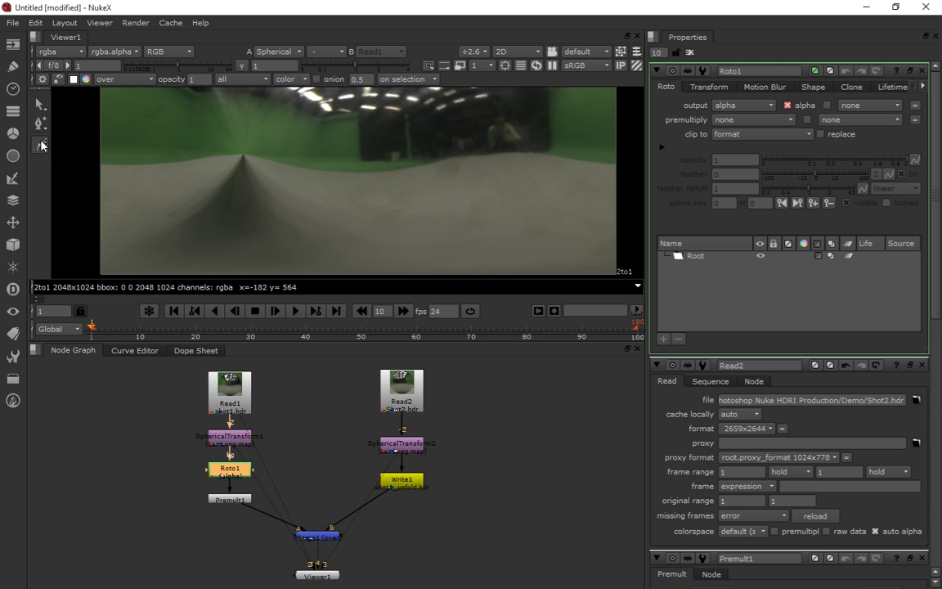
left_click(443, 109)
left_click_drag(528, 94, 536, 102)
left_click(533, 161)
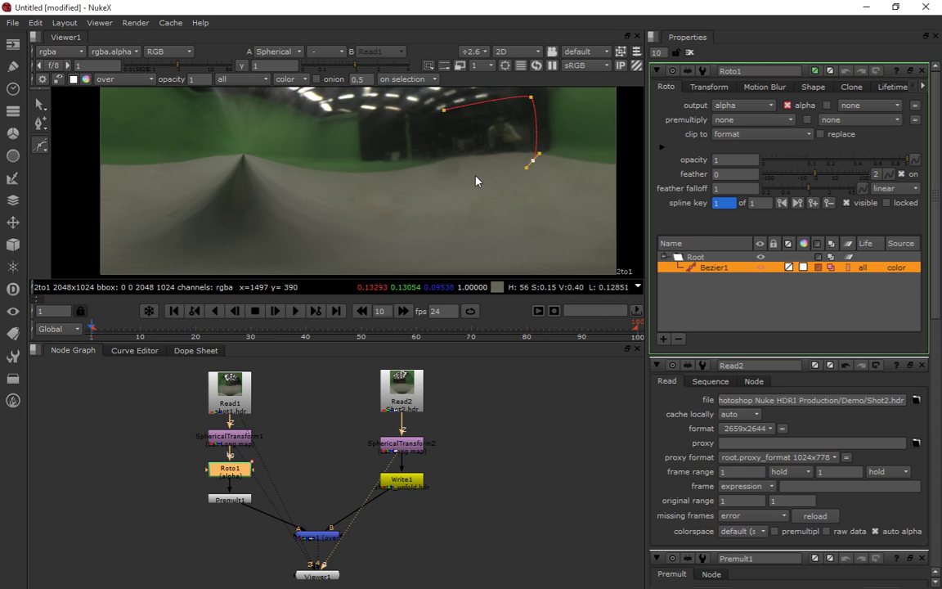
left_click_drag(474, 173, 466, 171)
left_click(444, 111)
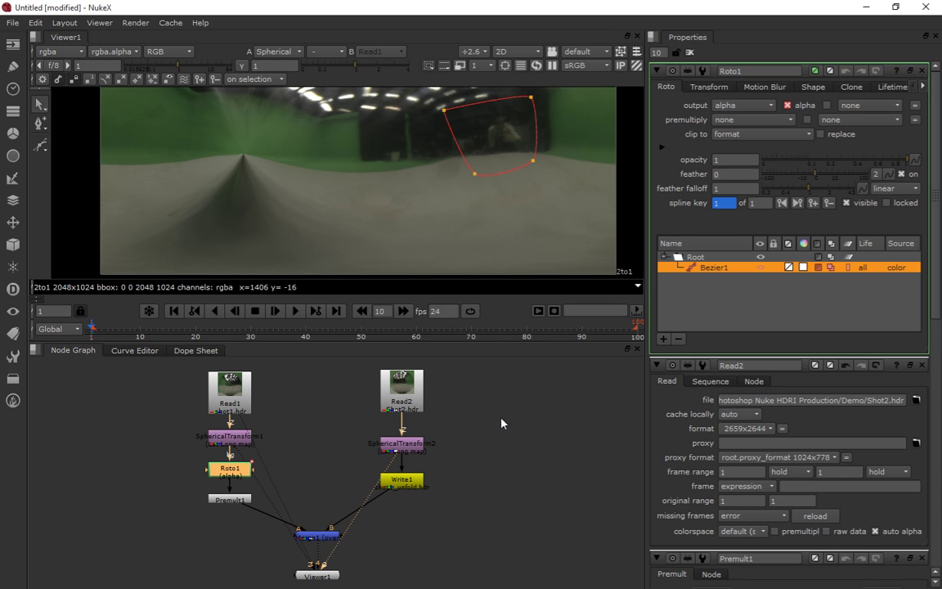
Display the Merge1 output in the viewer to check the patched area inside the roto shape
left_click(517, 485)
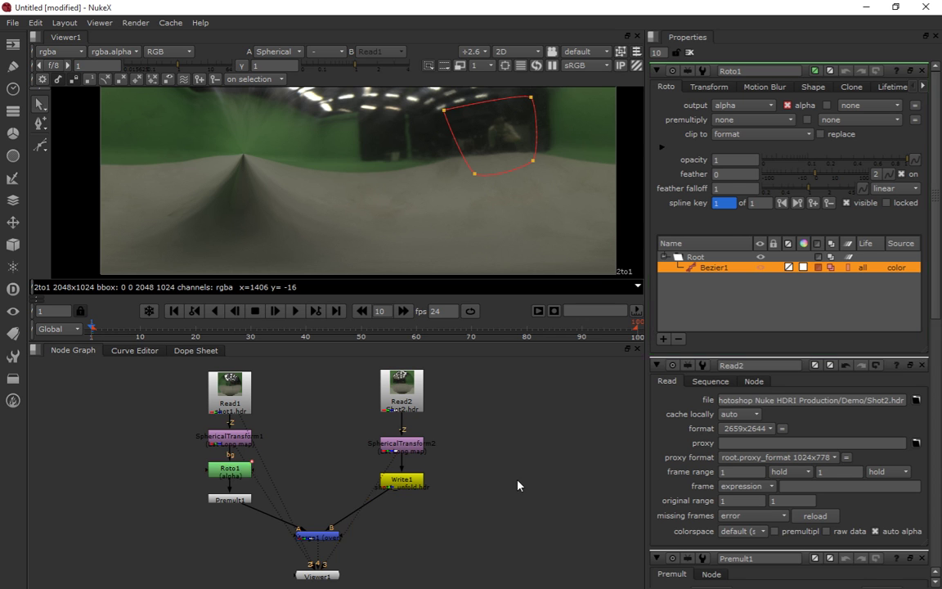
key("1")
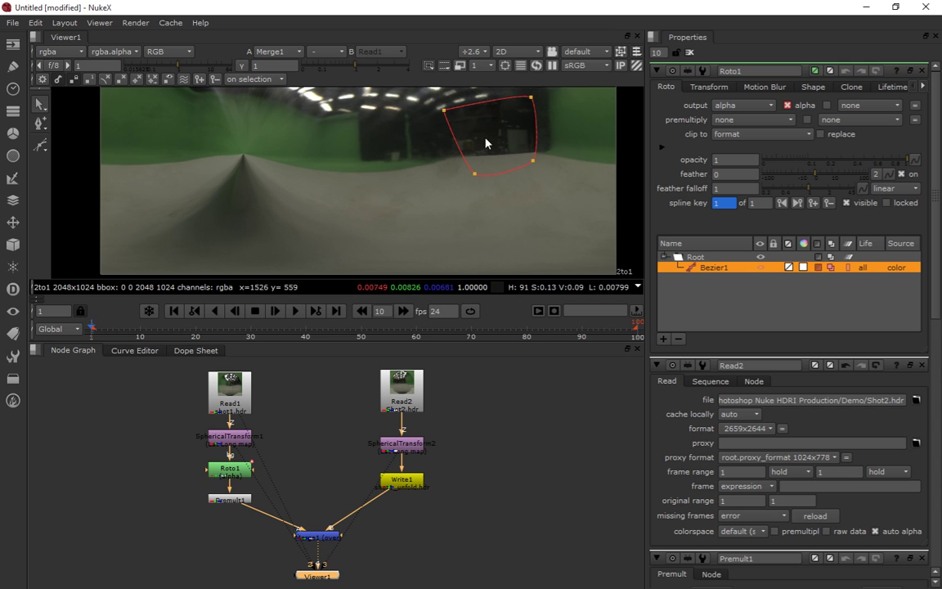
left_click(518, 391)
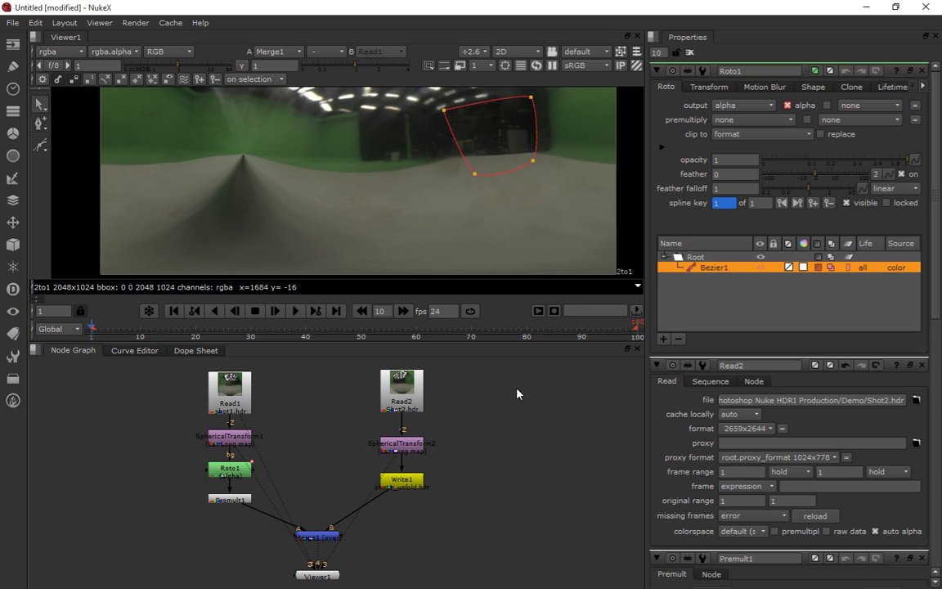
left_click(391, 408)
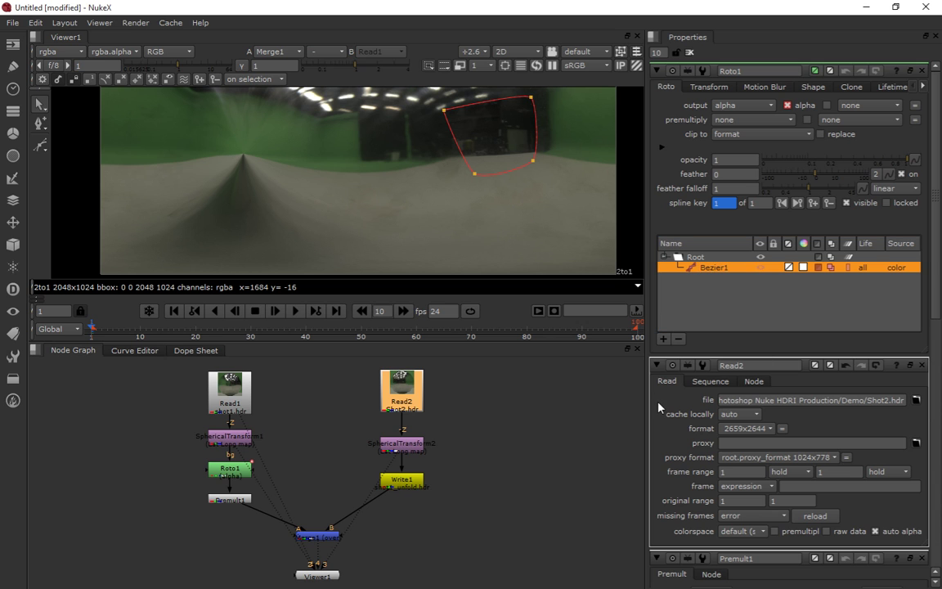
left_click(319, 536)
left_click(548, 459)
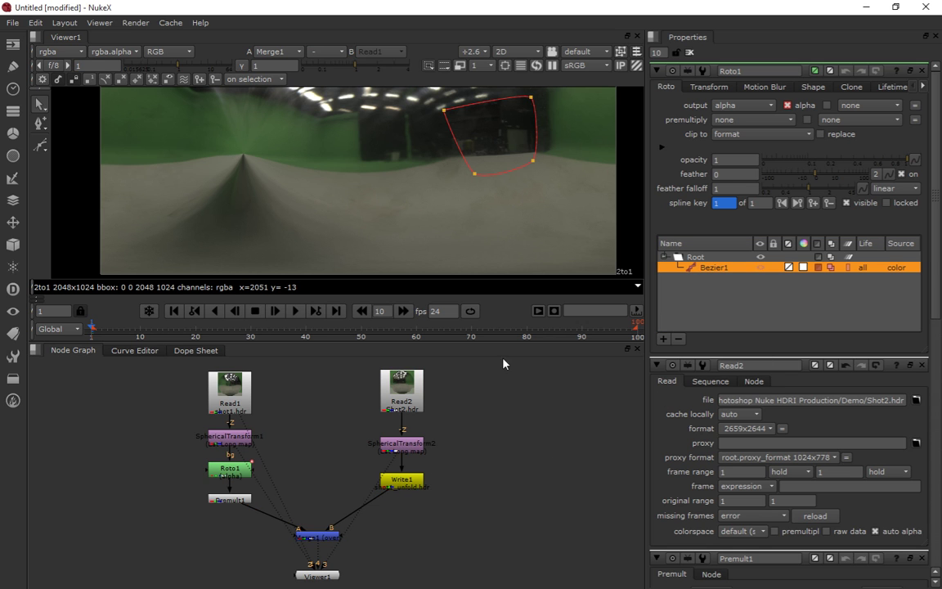
Pull the right-hand points of Roto1's Bezier1 inward and extend feather points outward around the shape for a soft edge
left_click(234, 476)
left_click(534, 162)
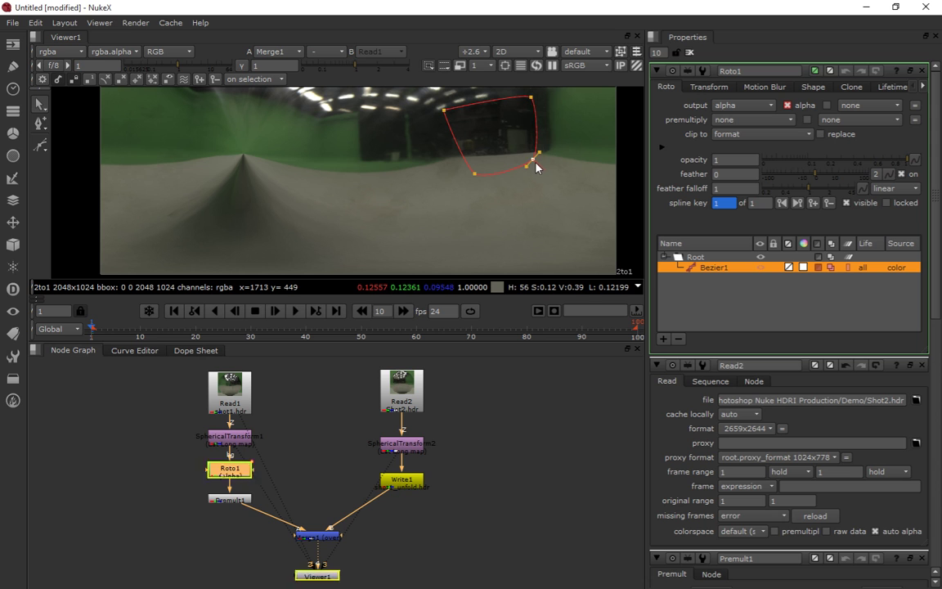
left_click_drag(535, 164, 530, 160)
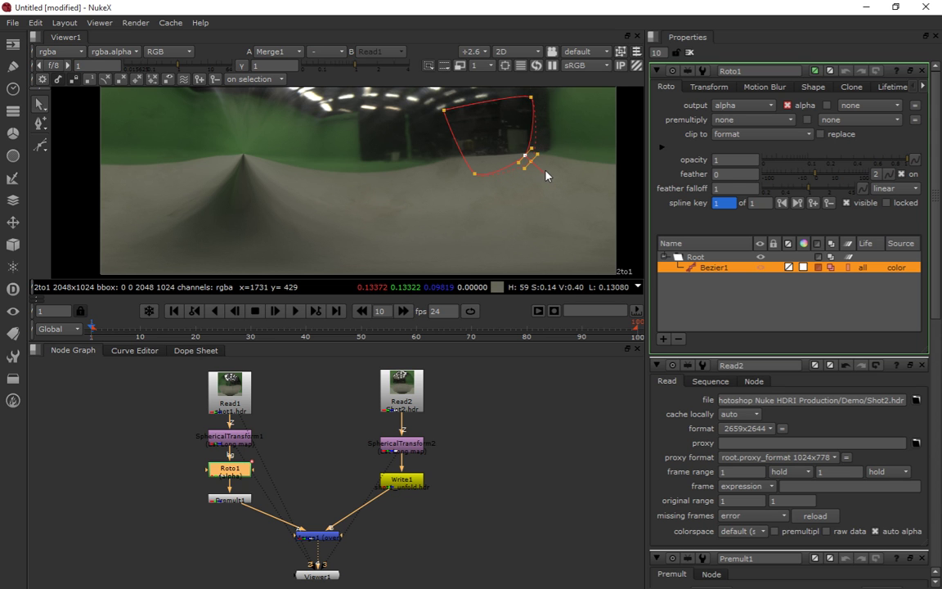
left_click(474, 175)
mouse_move(470, 191)
left_mouse_down()
mouse_move(467, 199)
mouse_move(467, 185)
left_mouse_up()
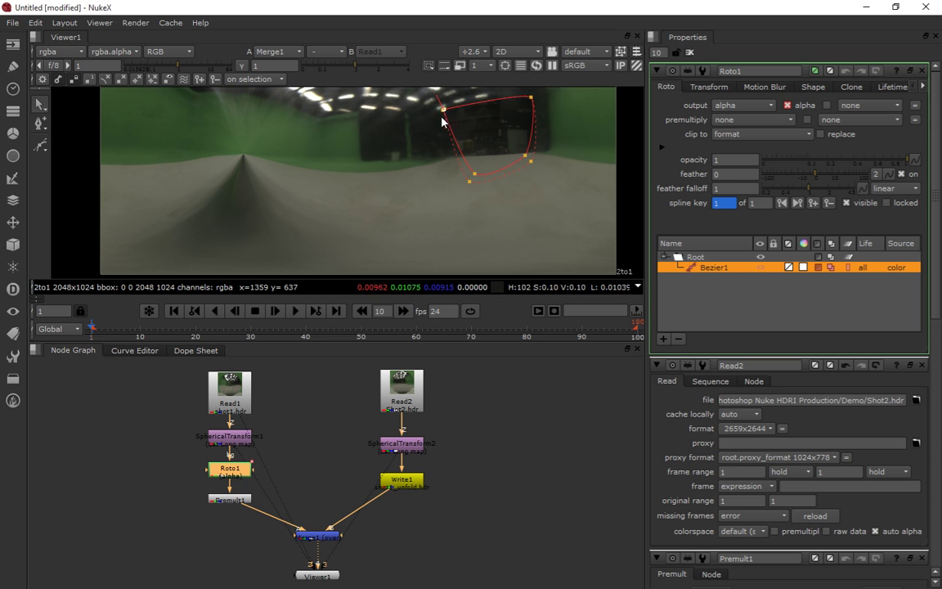
left_click_drag(442, 112, 430, 96)
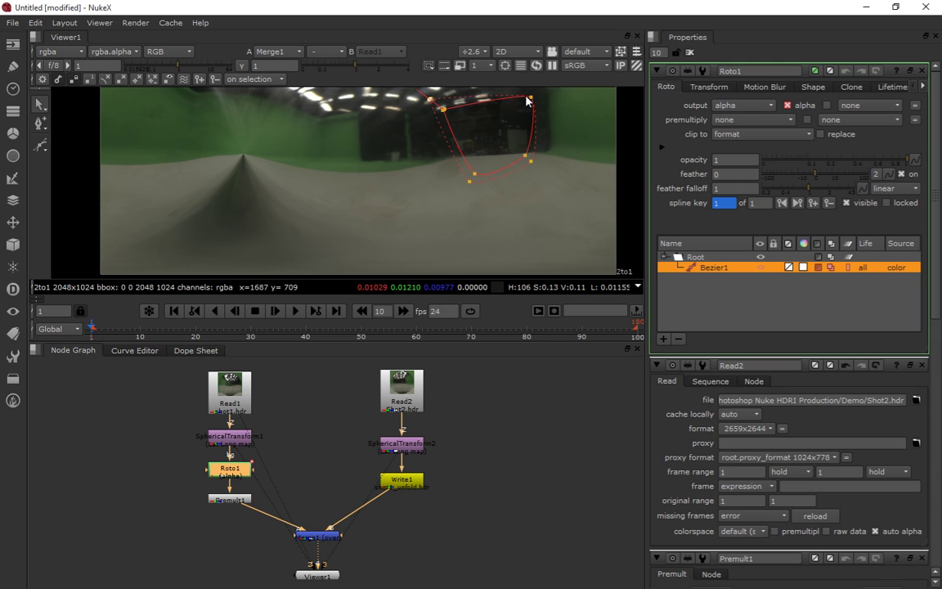
left_click_drag(528, 100, 538, 96)
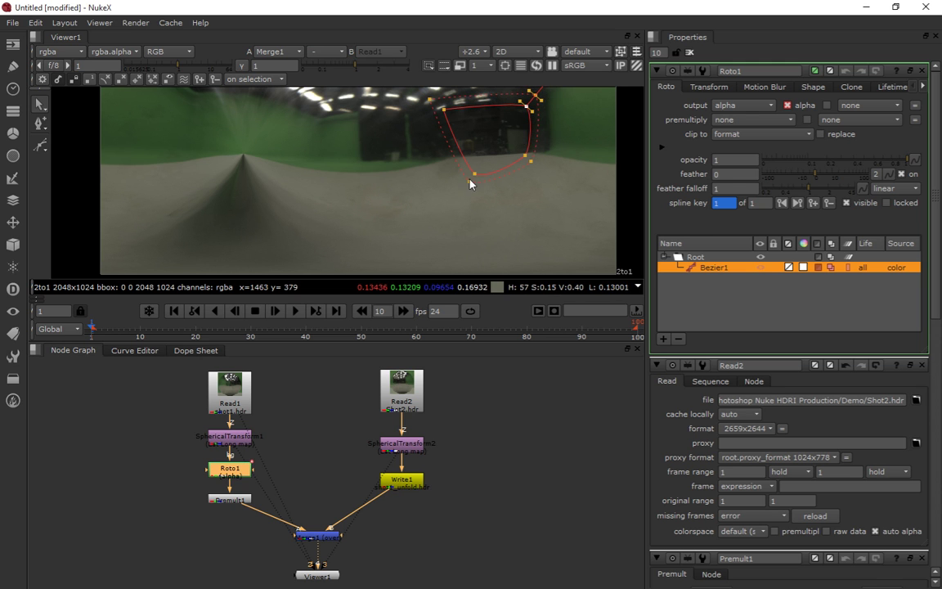
left_click_drag(470, 184, 473, 187)
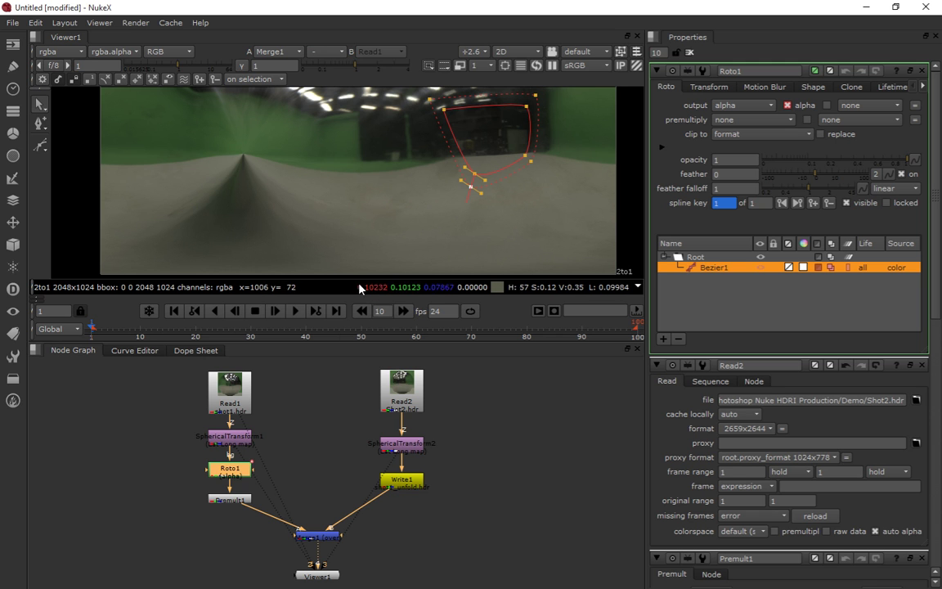
Draw a second closed five-point Bezier shape in Roto1 around the dark pinched cone where the floor meets the green wall
left_click(39, 144)
left_click(198, 124)
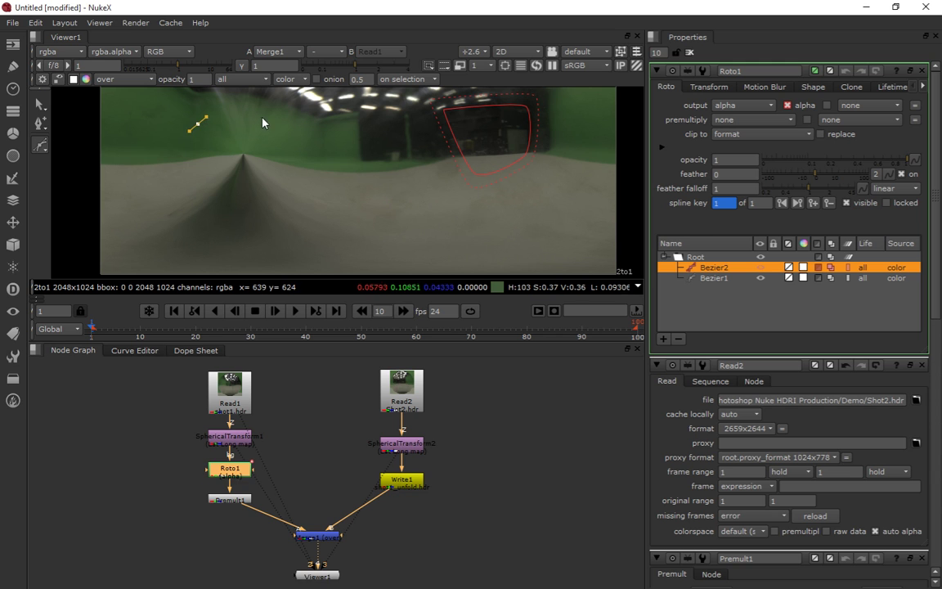
left_click_drag(268, 116, 281, 126)
left_click(294, 184)
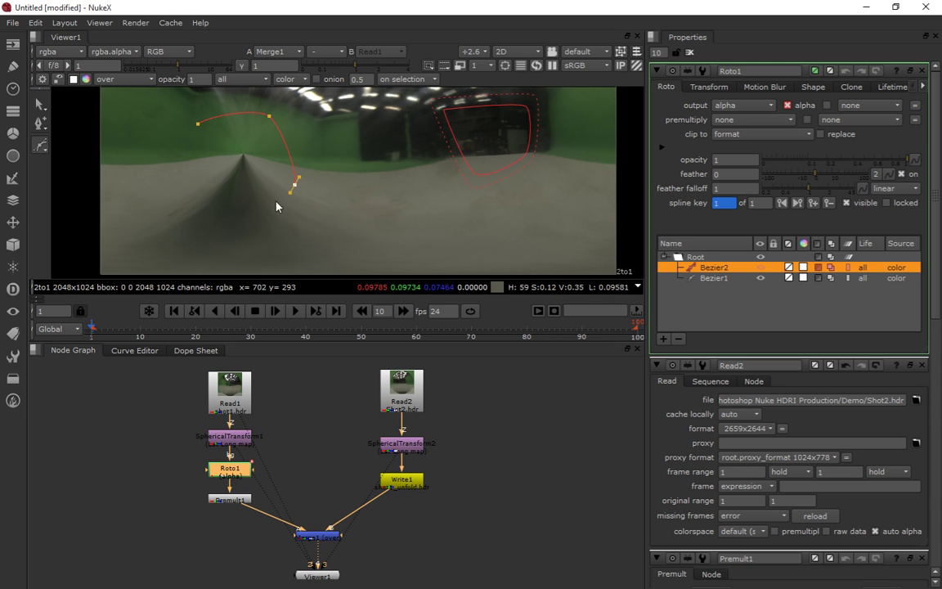
left_click_drag(249, 216, 235, 214)
left_click_drag(183, 162, 183, 153)
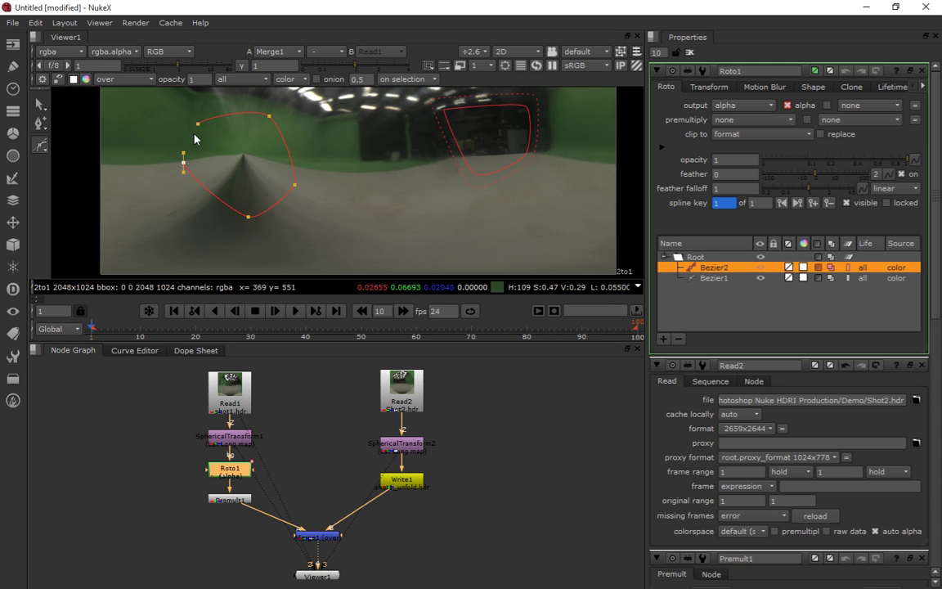
left_click(198, 123)
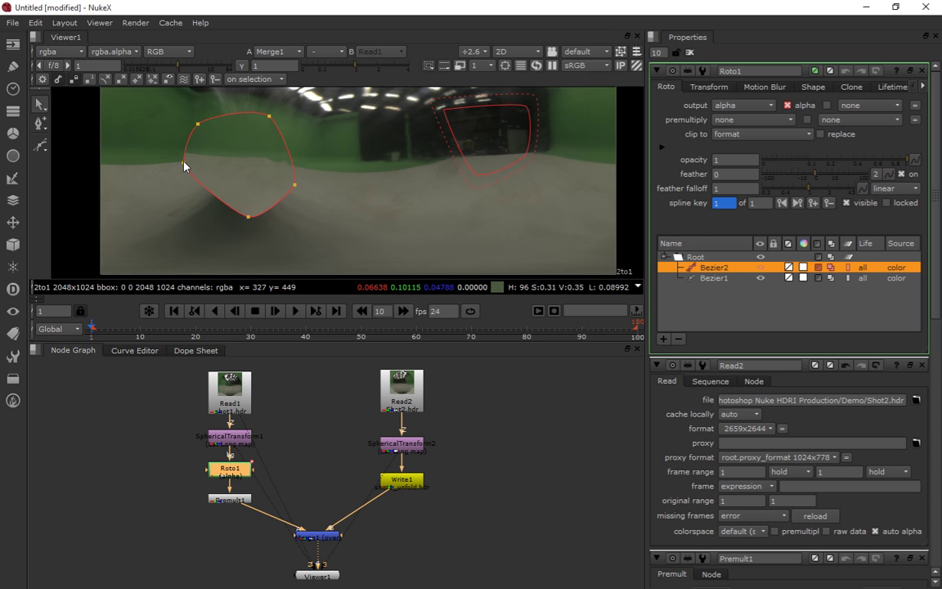
Reshape Bezier2 by moving its points down the floor and up the green wall so it encloses the whole pinched streak
left_click_drag(184, 166, 205, 159)
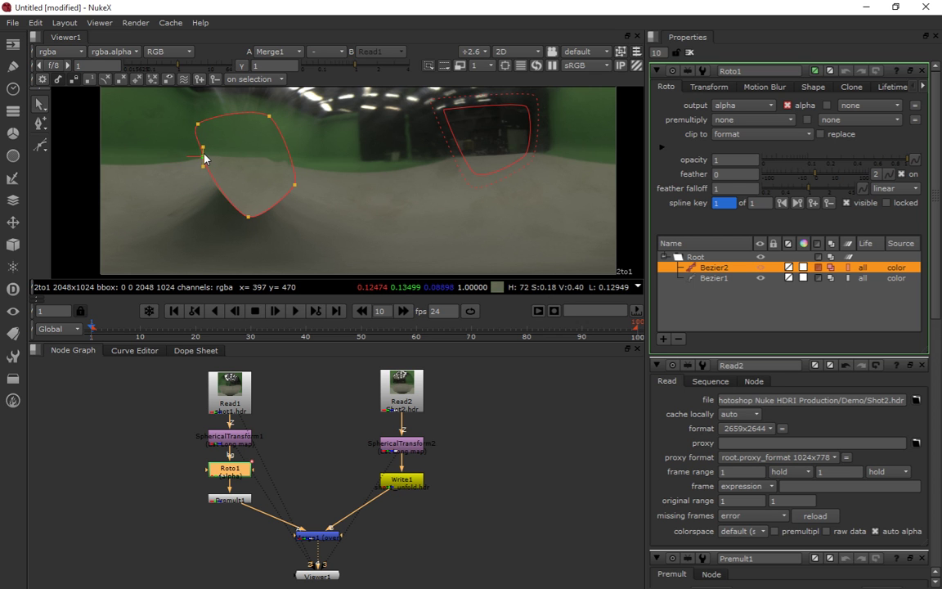
left_click_drag(247, 217, 175, 256)
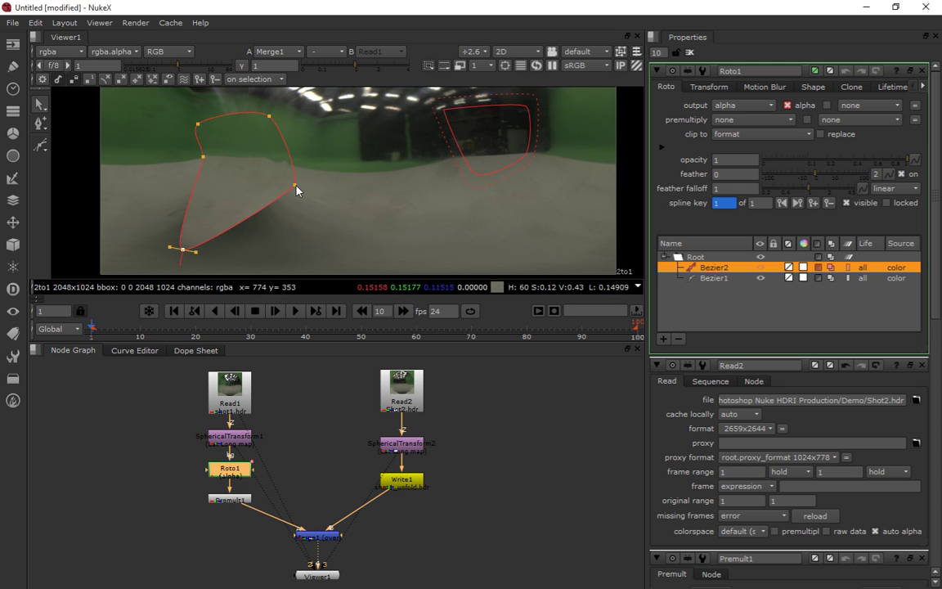
left_click_drag(296, 187, 313, 239)
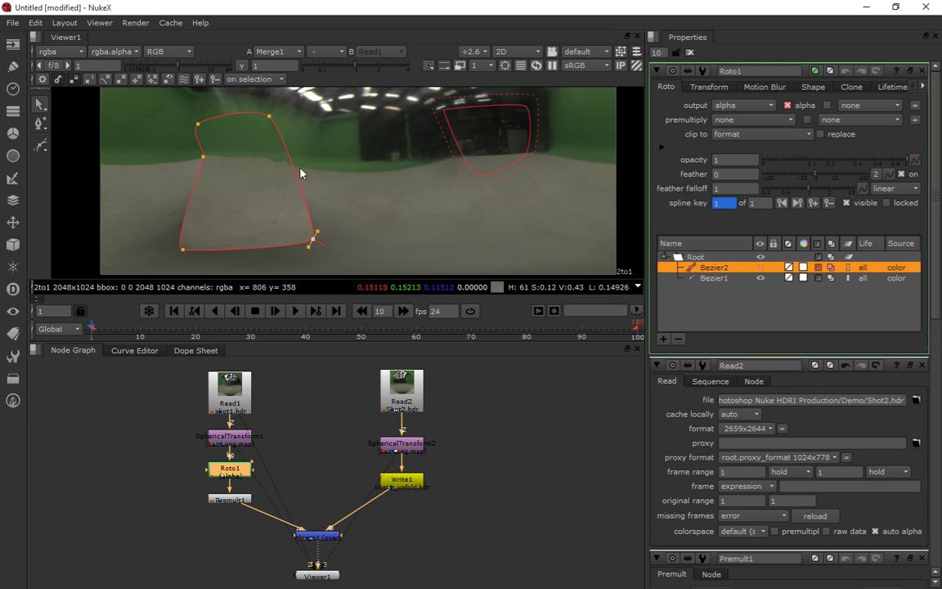
left_click_drag(269, 117, 252, 130)
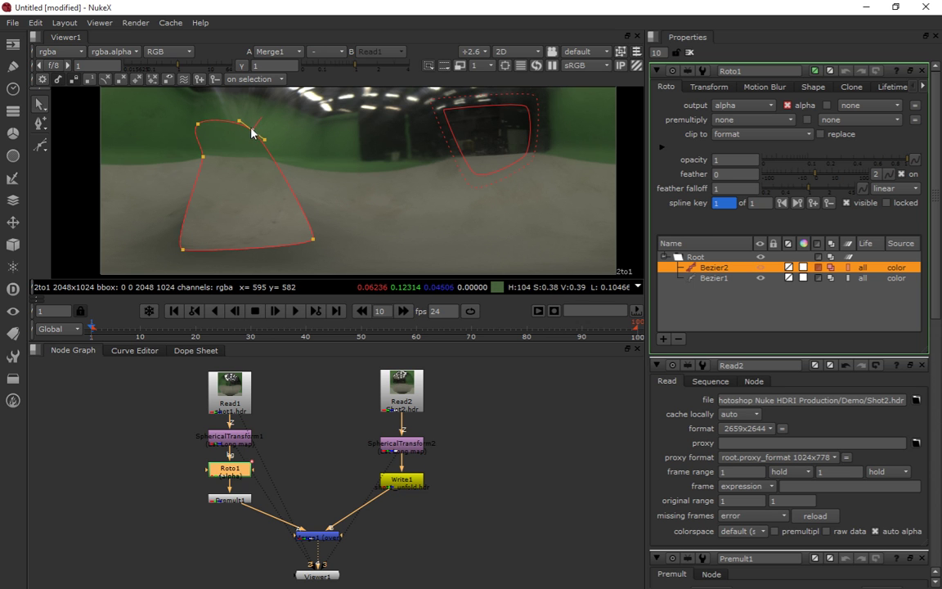
left_click_drag(230, 119, 261, 101)
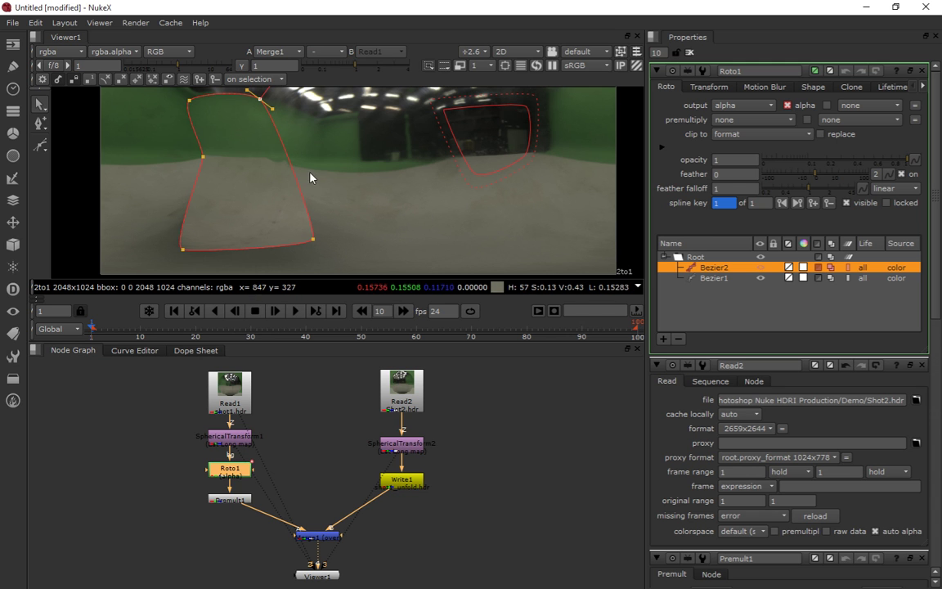
Feather Bezier2 outward at its upper and lower right, mid-left and upper left points, and move its lower left point farther out
scroll(302, 134, "down", 2)
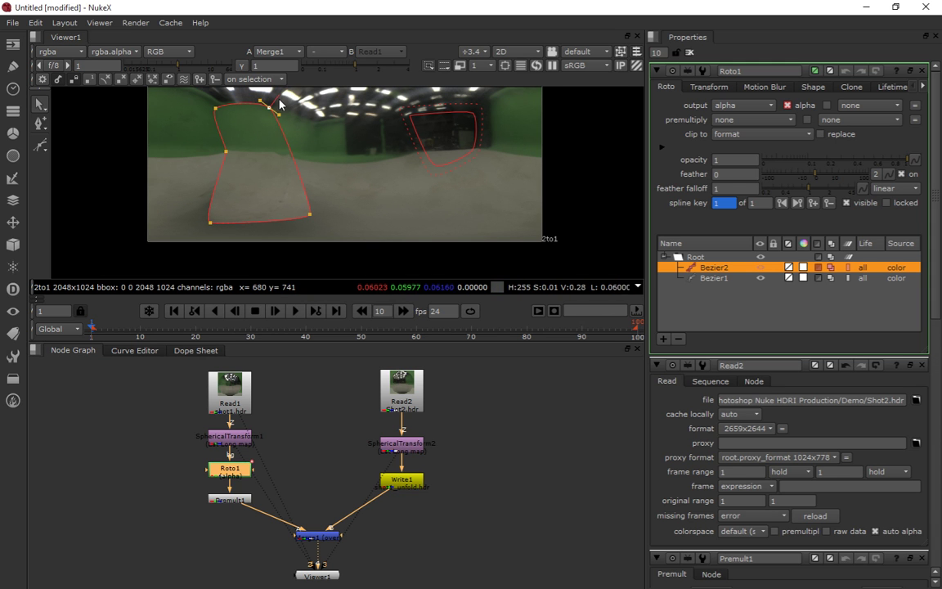
left_click_drag(269, 106, 290, 99, "ctrl")
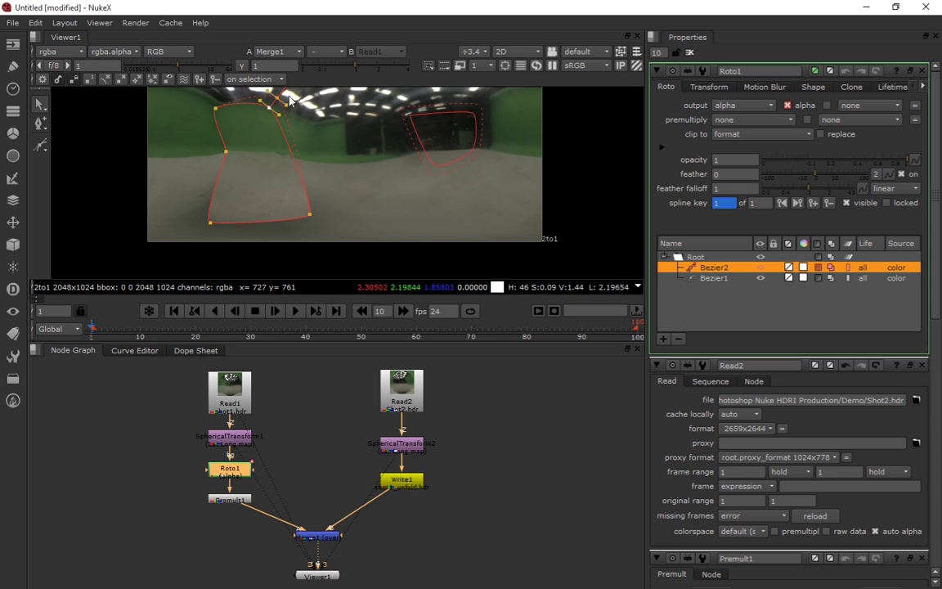
left_click(310, 213)
left_click_drag(321, 226, 326, 222, "ctrl")
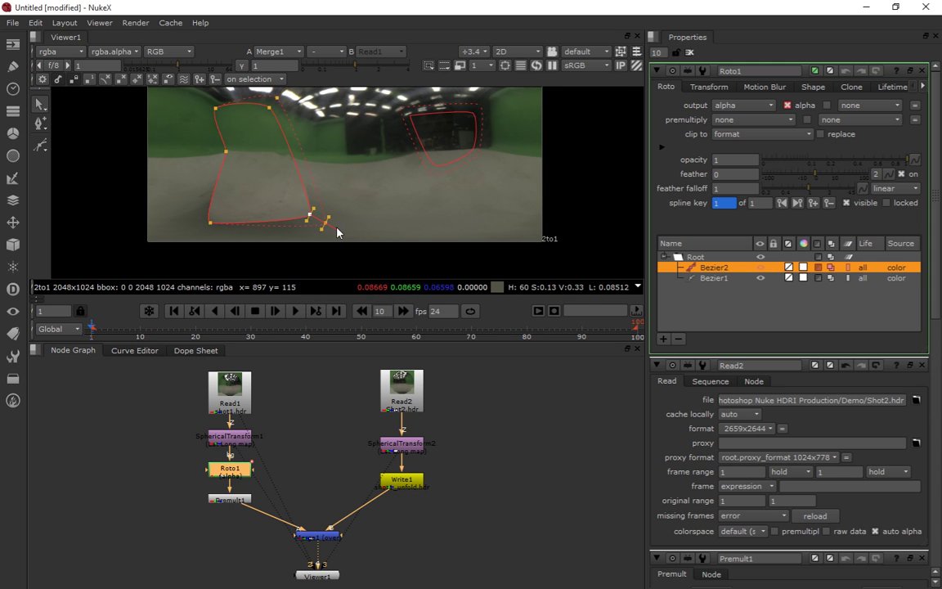
left_click(210, 224)
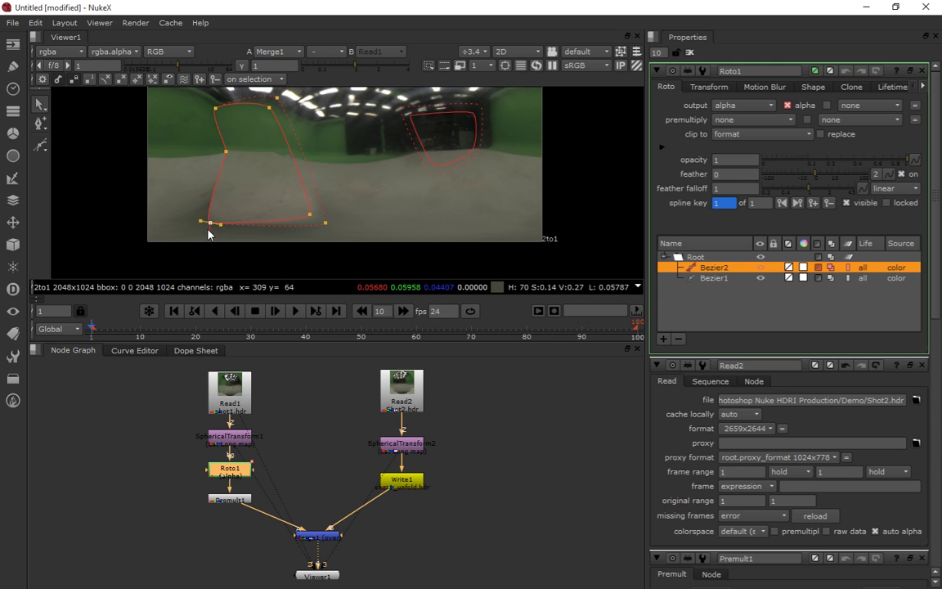
left_click_drag(209, 227, 194, 239)
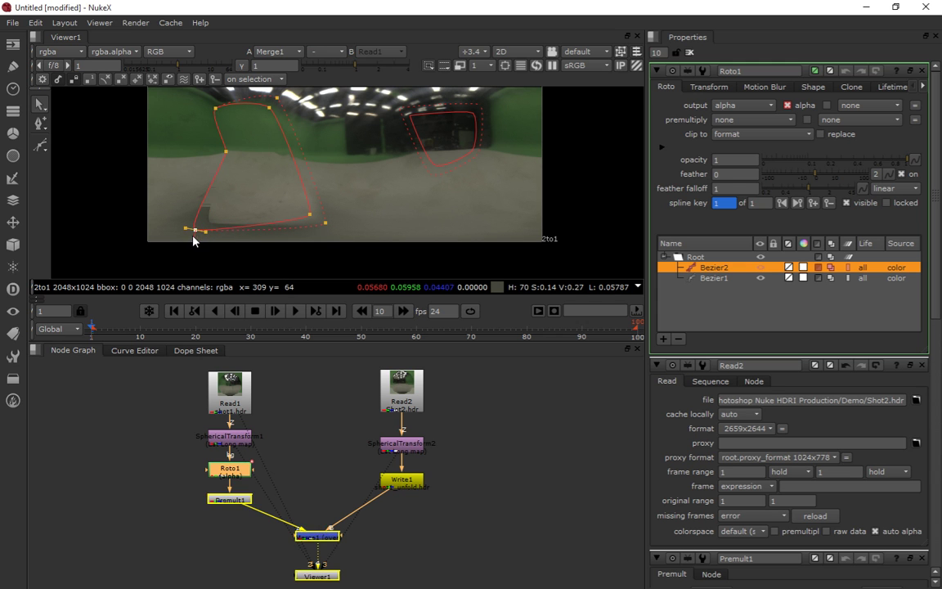
left_click(226, 152)
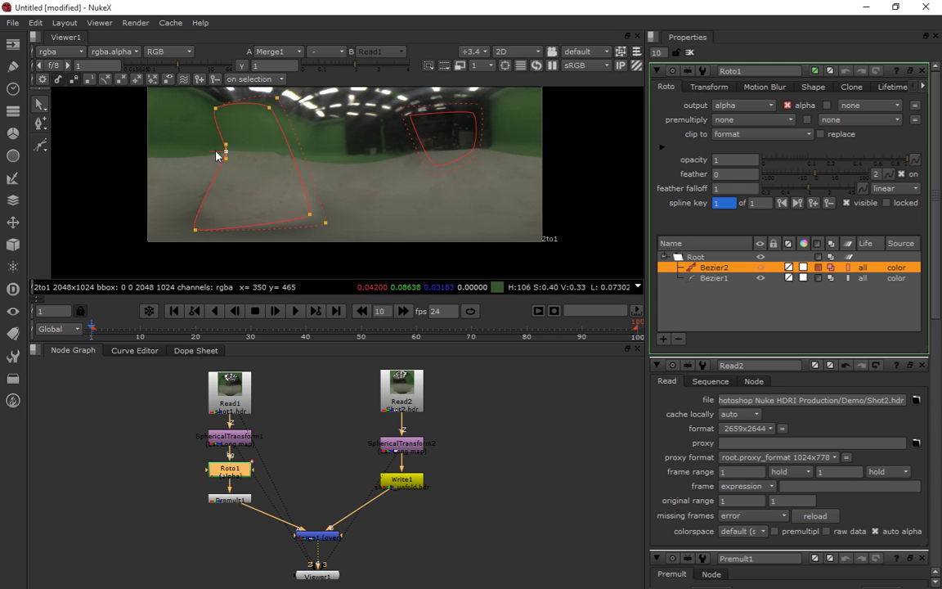
left_click(214, 107)
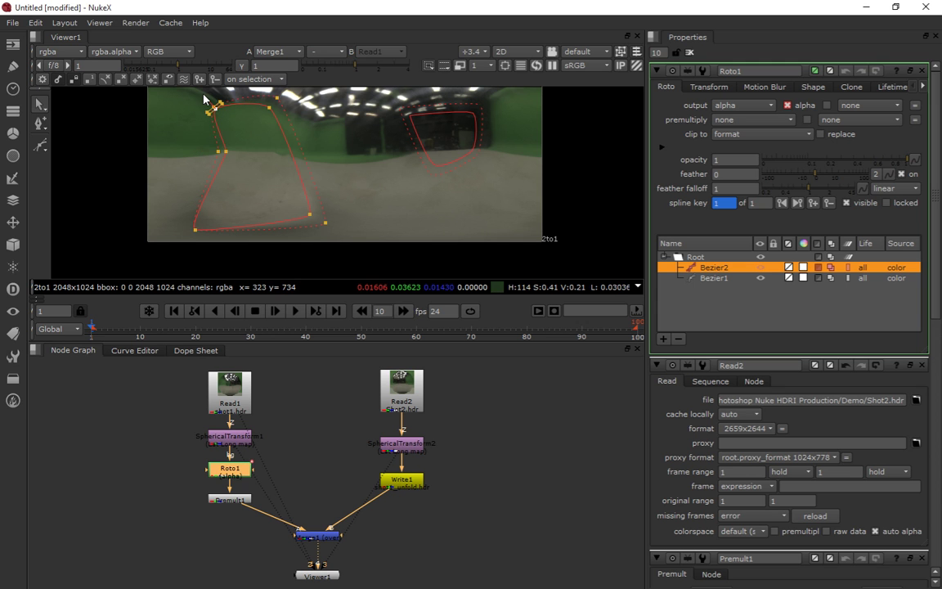
left_click_drag(205, 99, 201, 105)
Close Roto1's properties and examine the merged panorama without the shape overlays
left_click(489, 454)
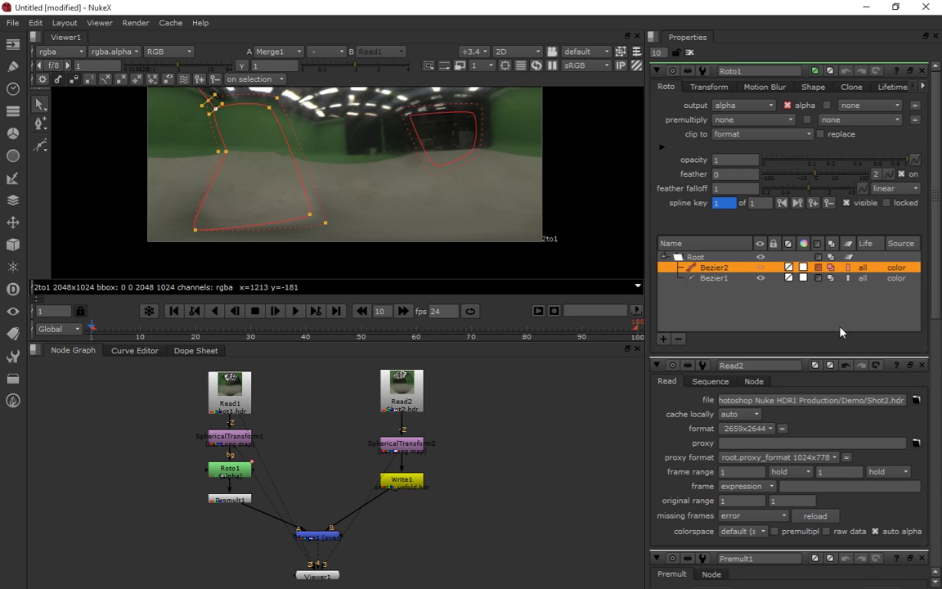
left_click(672, 403)
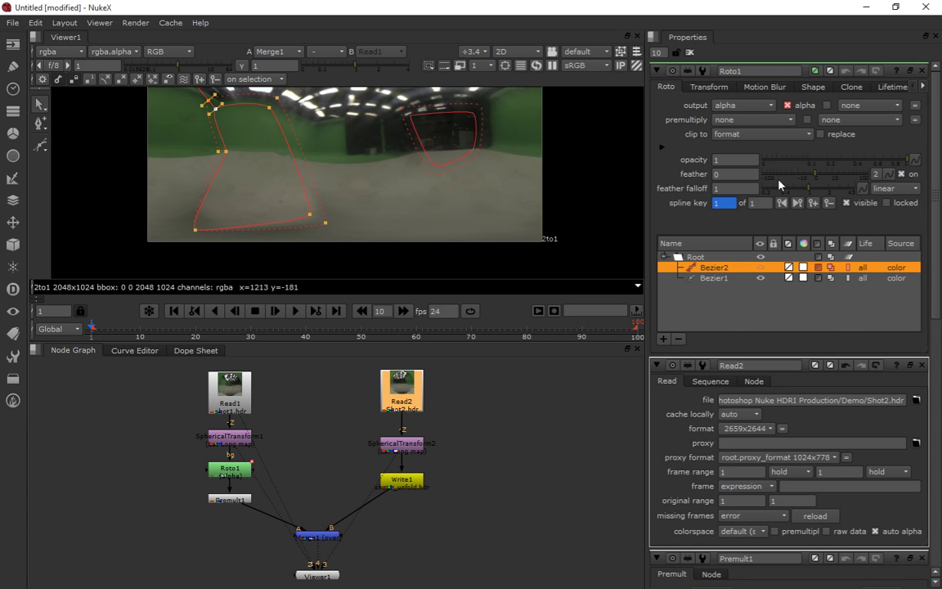
left_click(922, 70)
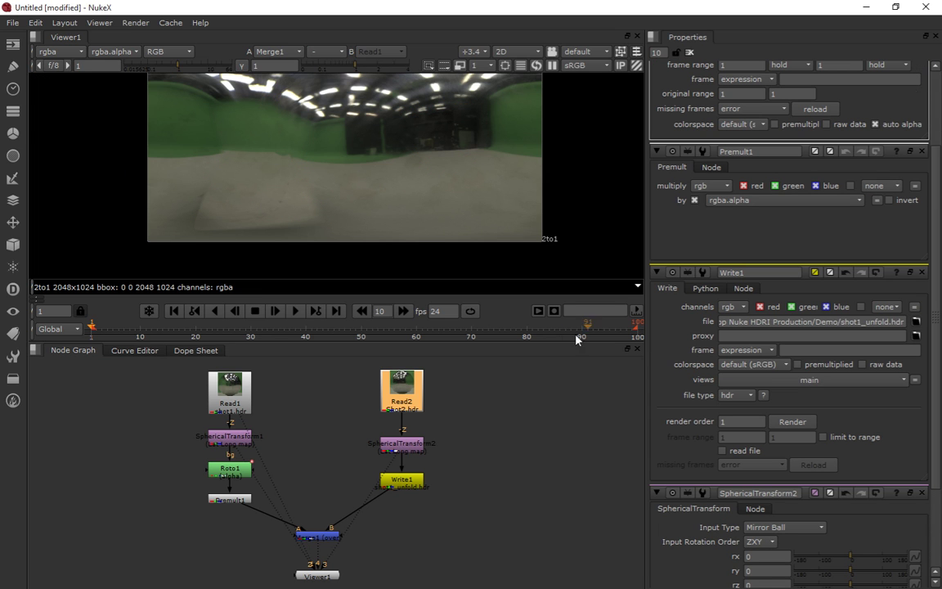
scroll(343, 141, "up", 2)
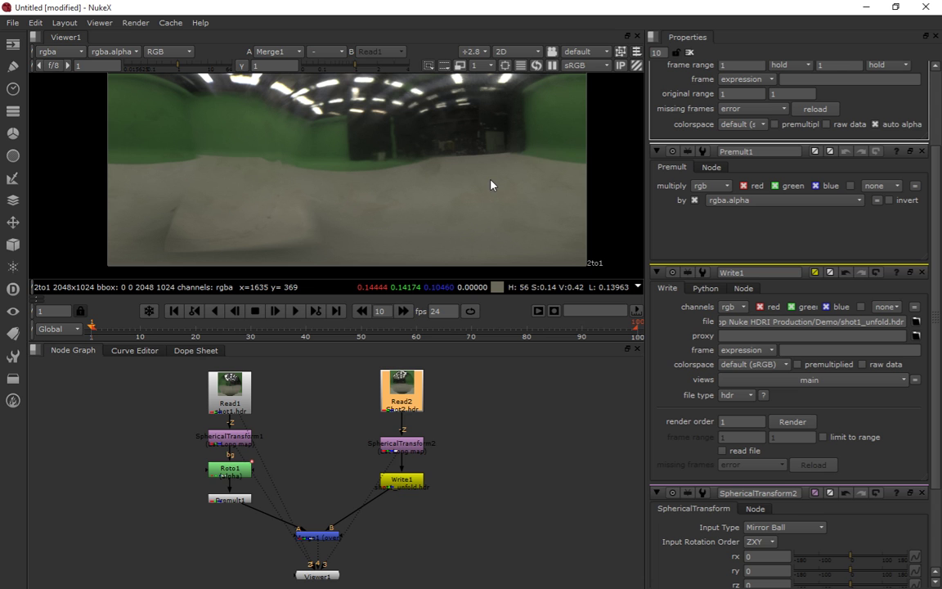
scroll(499, 430, "down", 1)
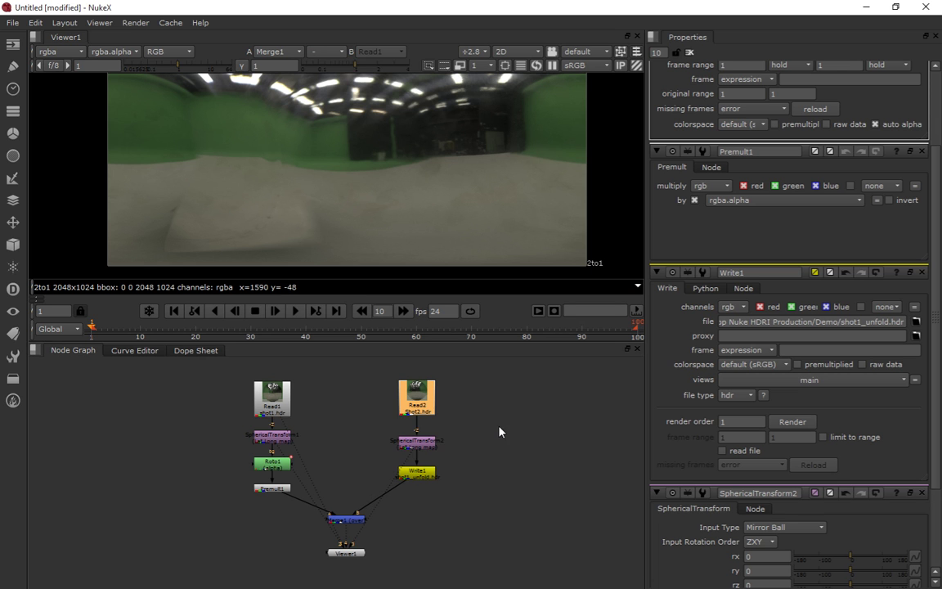
Add a Write node after Merge1 and move Viewer1 lower in the node graph to make room for it
left_click(342, 520)
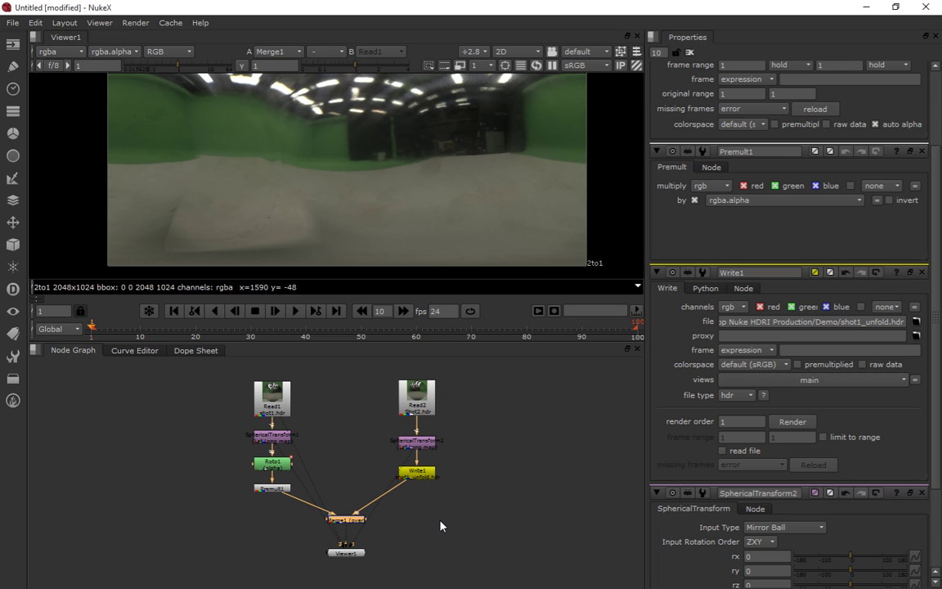
key("w")
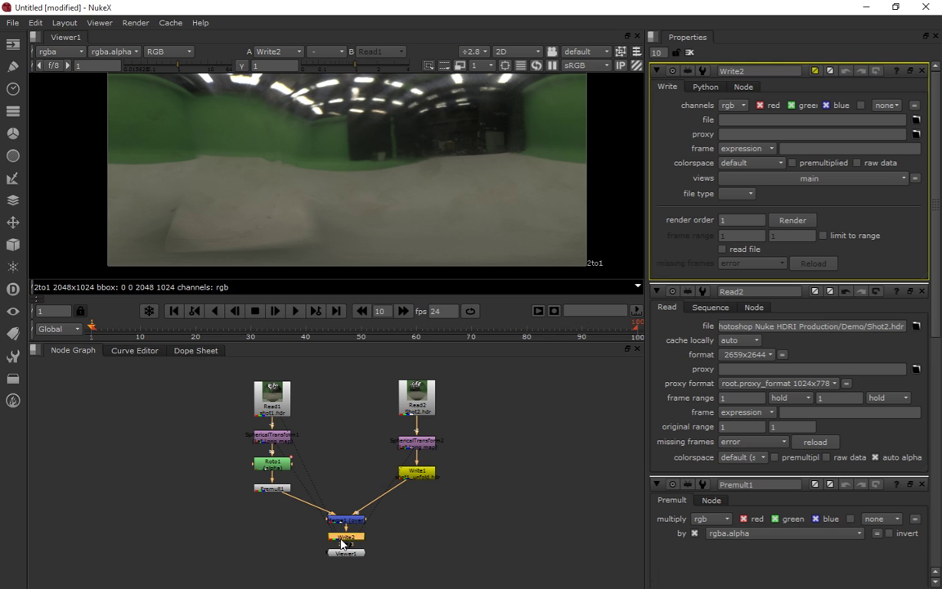
left_click_drag(350, 557, 347, 571)
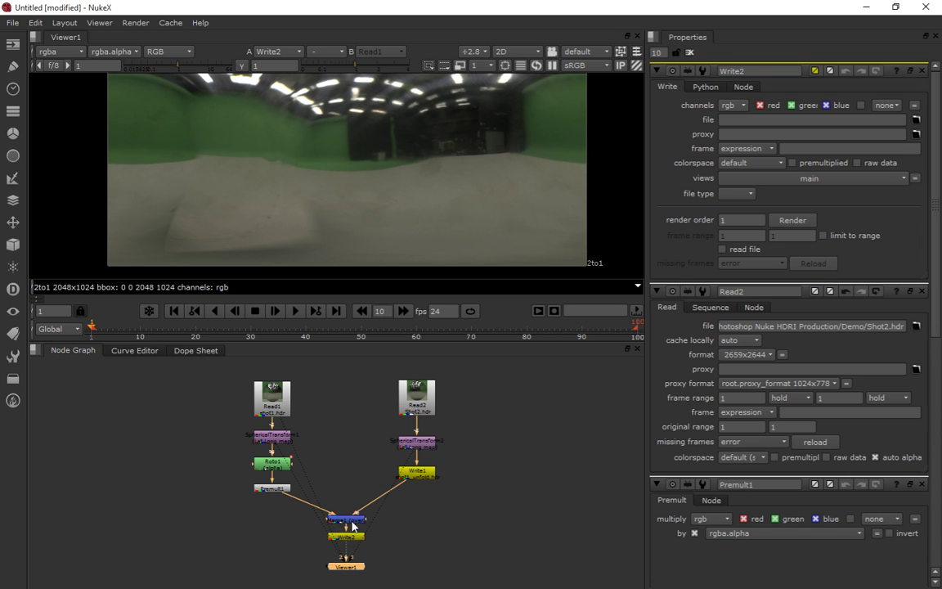
Set Write2's output file to hdri.hdr in the HDRIDemo bookmarked folder
left_click(343, 537)
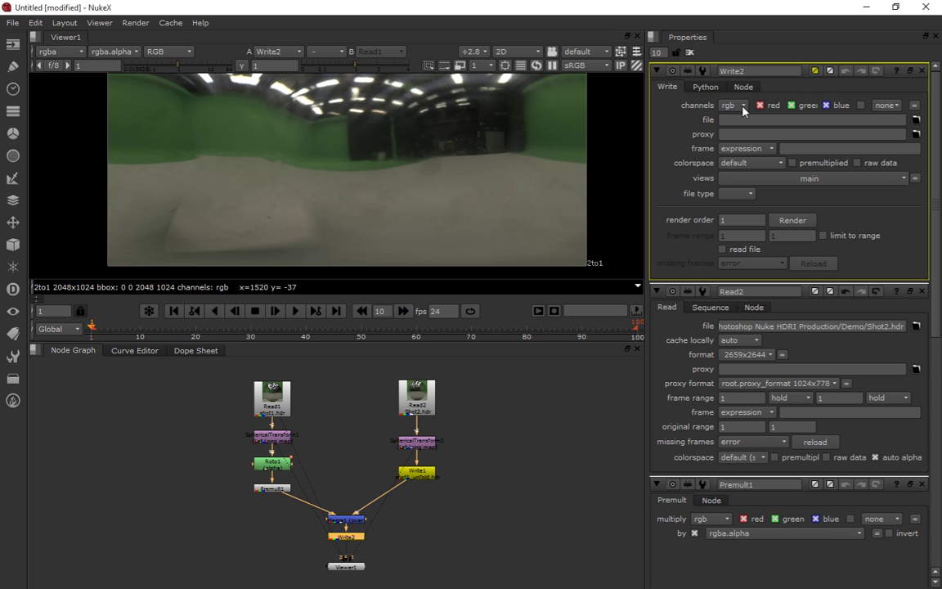
left_click(915, 120)
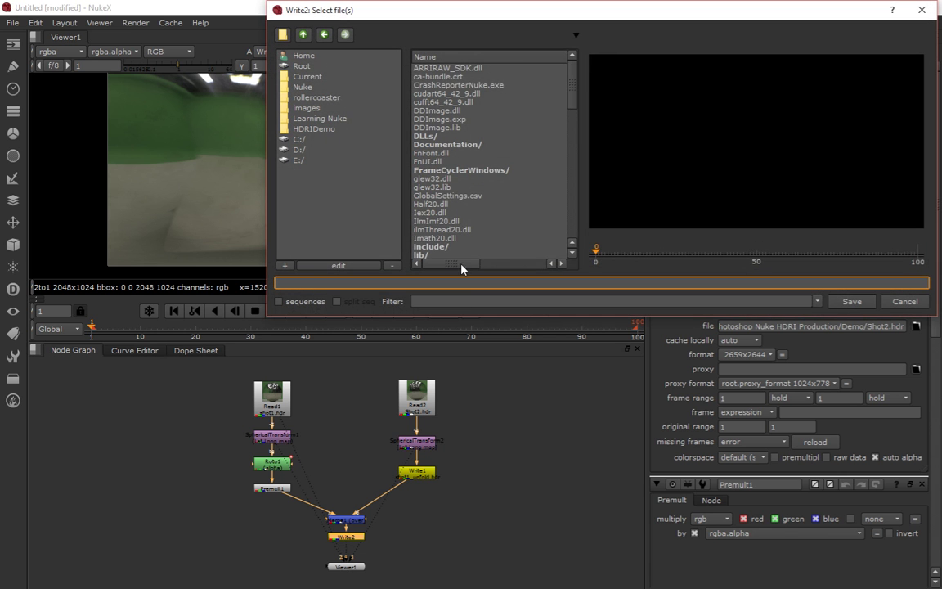
left_click(315, 130)
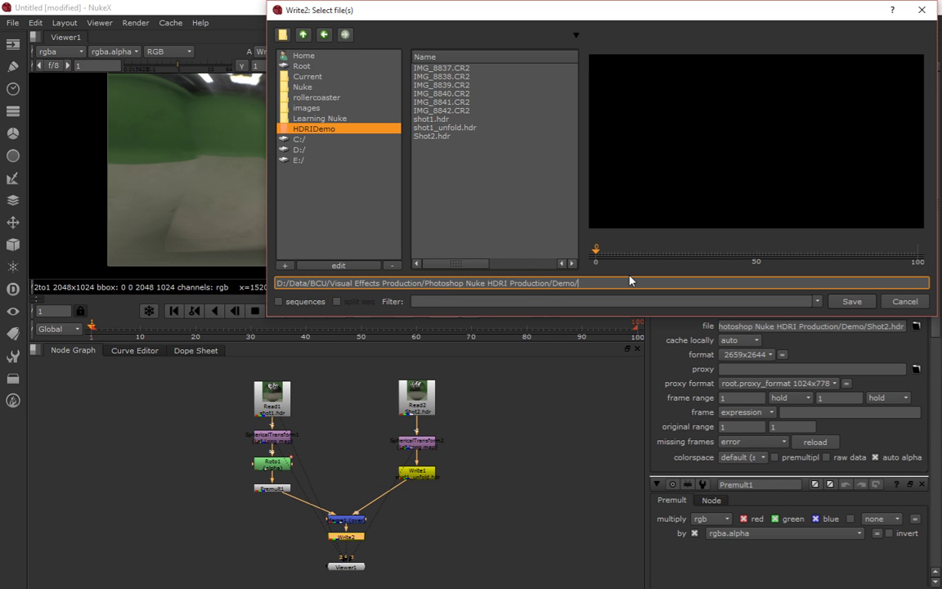
type("hdri.hdr")
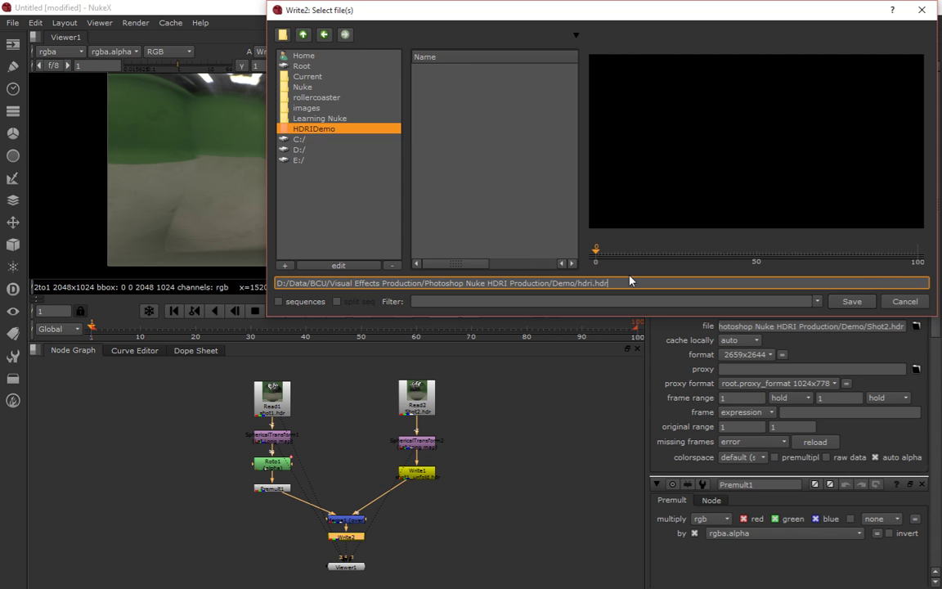
left_click(850, 301)
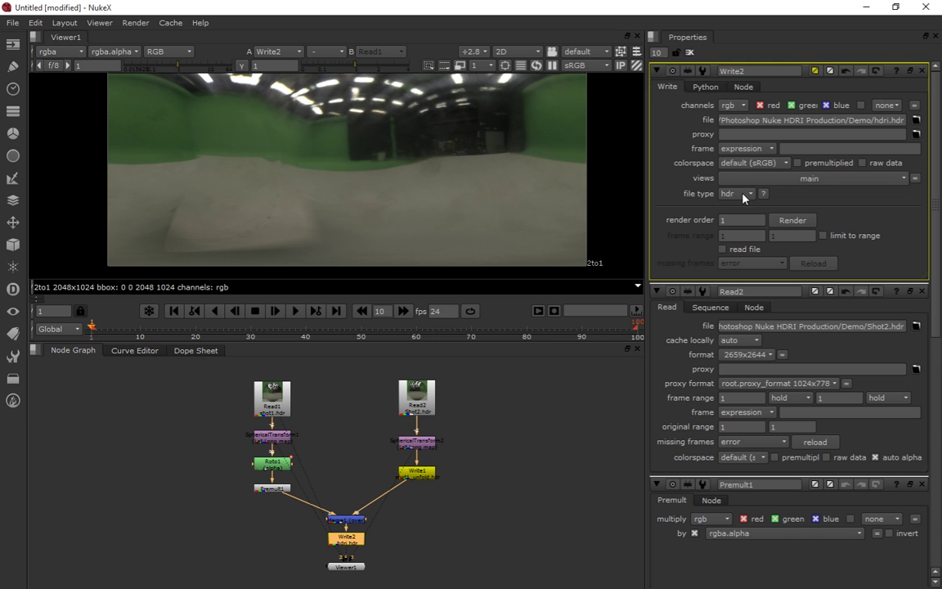
Render Write2 for frame range 1-1, then switch to File Explorer and select hdri.hdr in the Demo folder
left_click(791, 220)
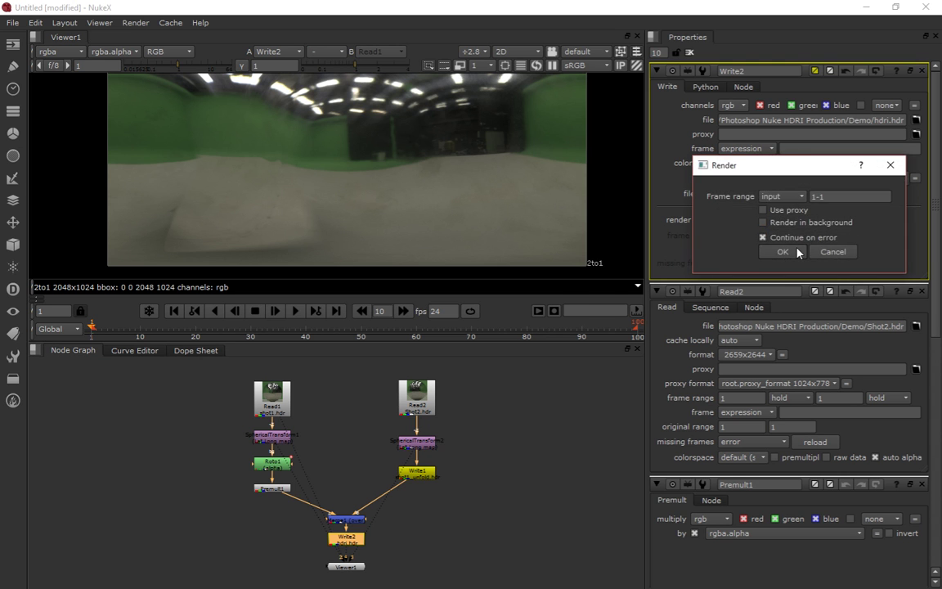
key("Return")
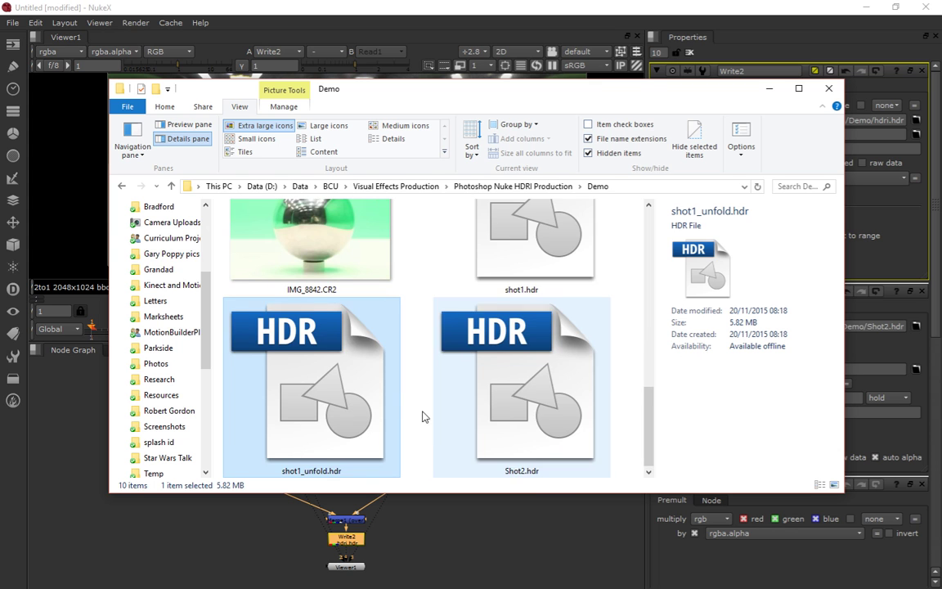
scroll(364, 441, "up", 5)
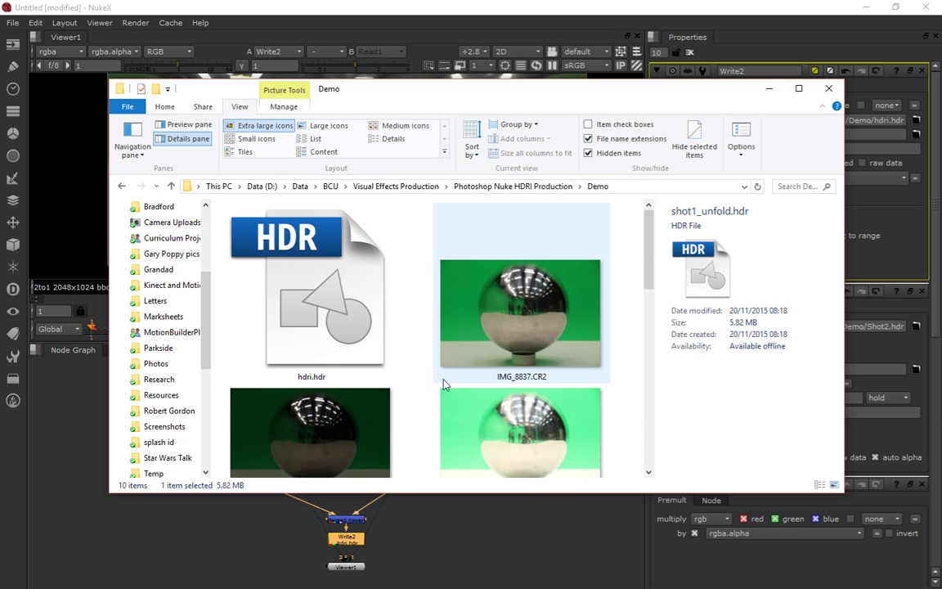
left_click(336, 335)
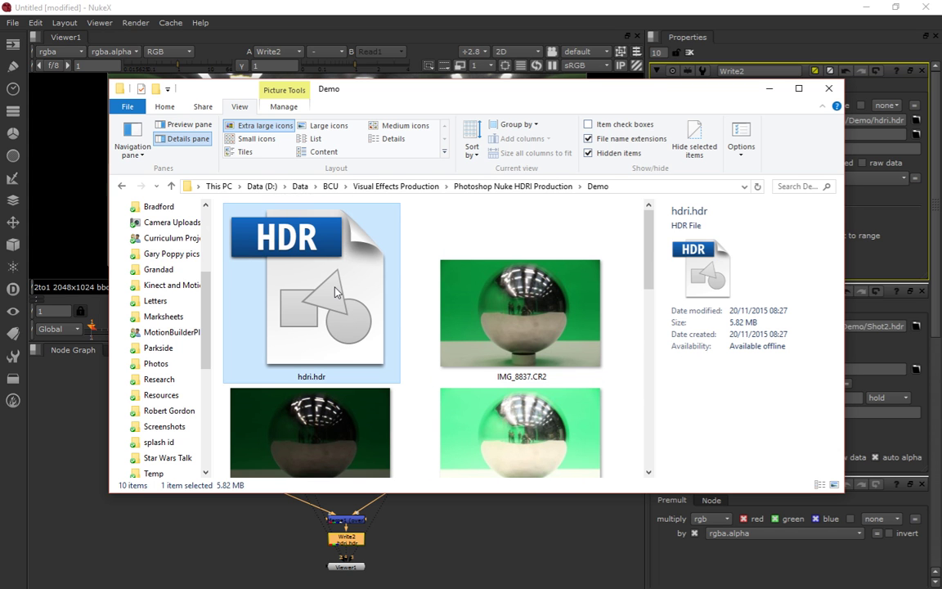